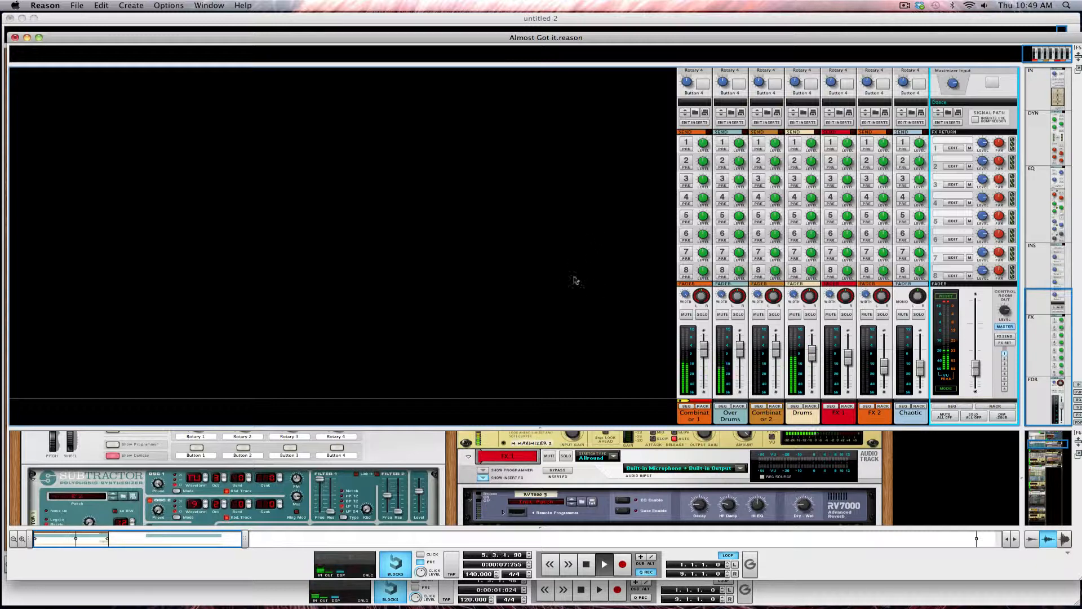
# - Enlarge the rack area and look over the devices in the Combinator 1 chain, from the SubTractor to the last bass amp
pyautogui.moveTo(479, 428); pyautogui.dragTo(508, 308)
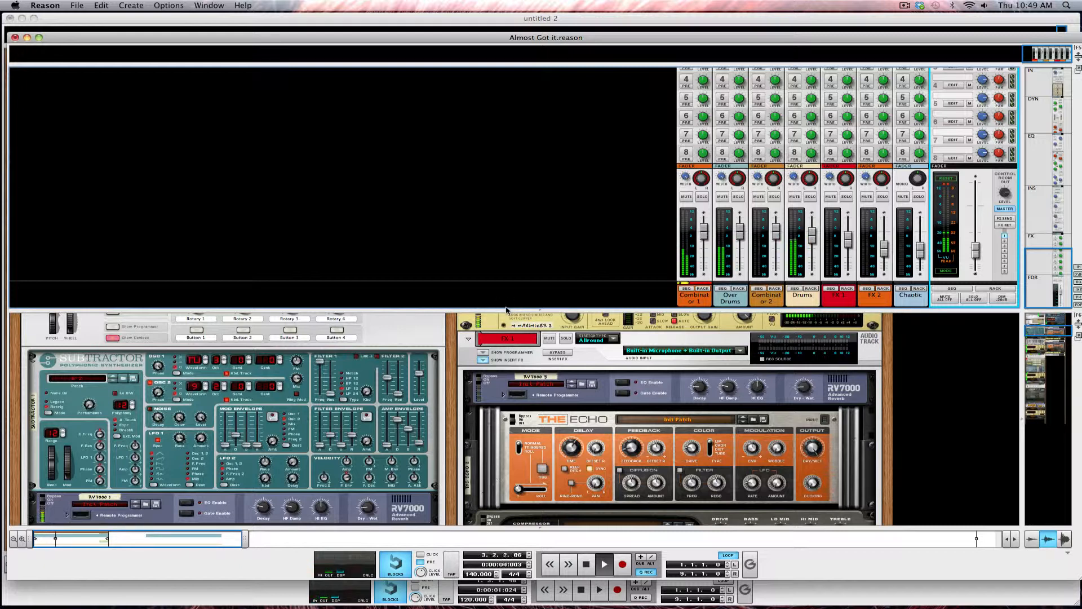
pyautogui.scroll(2, 339, 393)
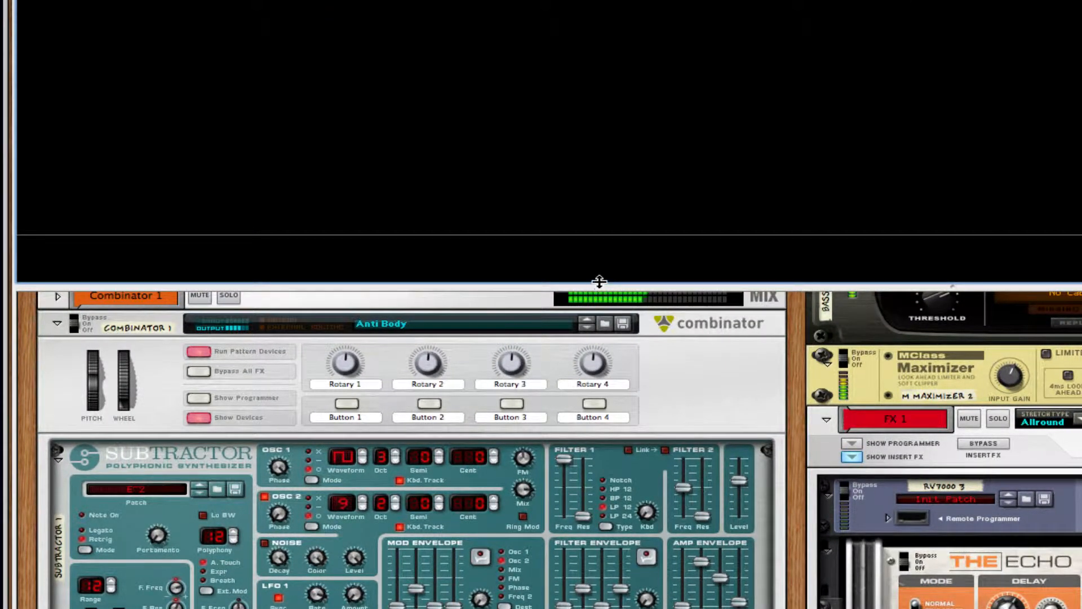
pyautogui.moveTo(601, 282); pyautogui.dragTo(691, 1)
pyautogui.scroll(-3, 466, 253)
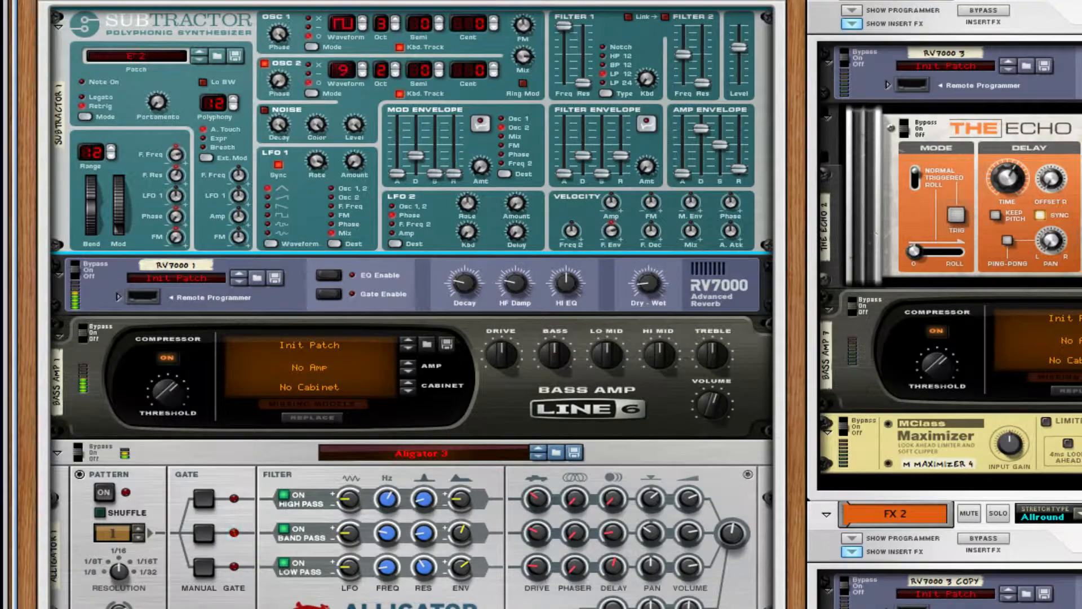
pyautogui.scroll(-5, 466, 253)
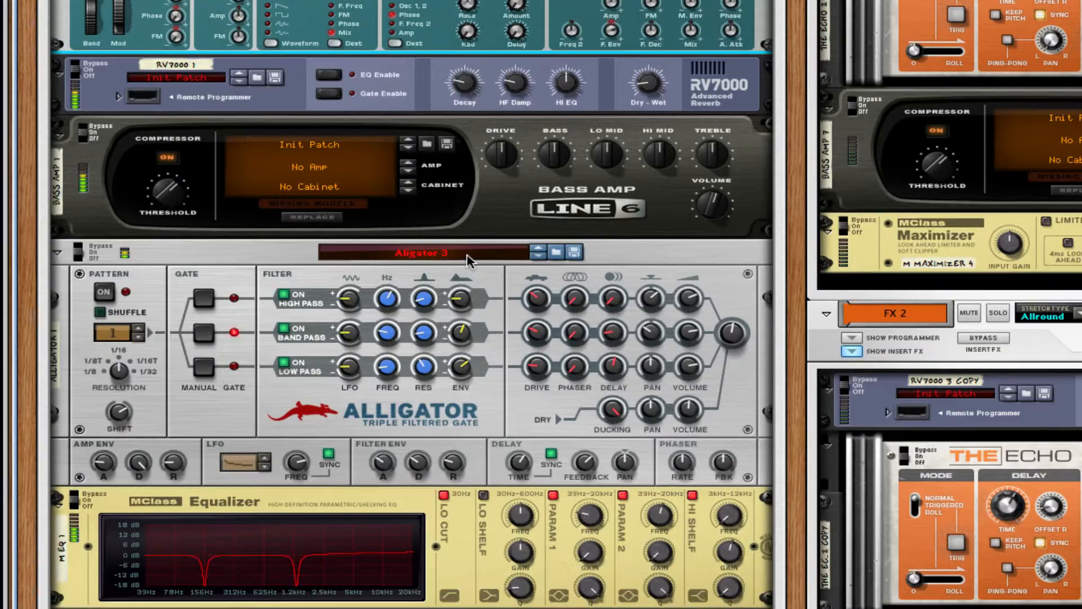
pyautogui.scroll(-8, 467, 255)
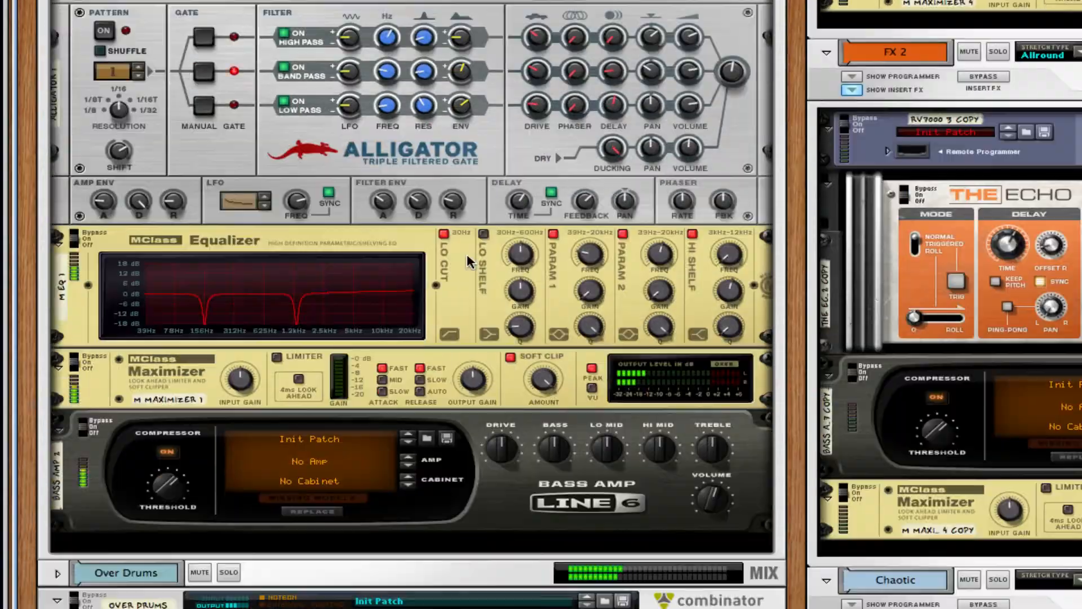
pyautogui.scroll(15, 466, 261)
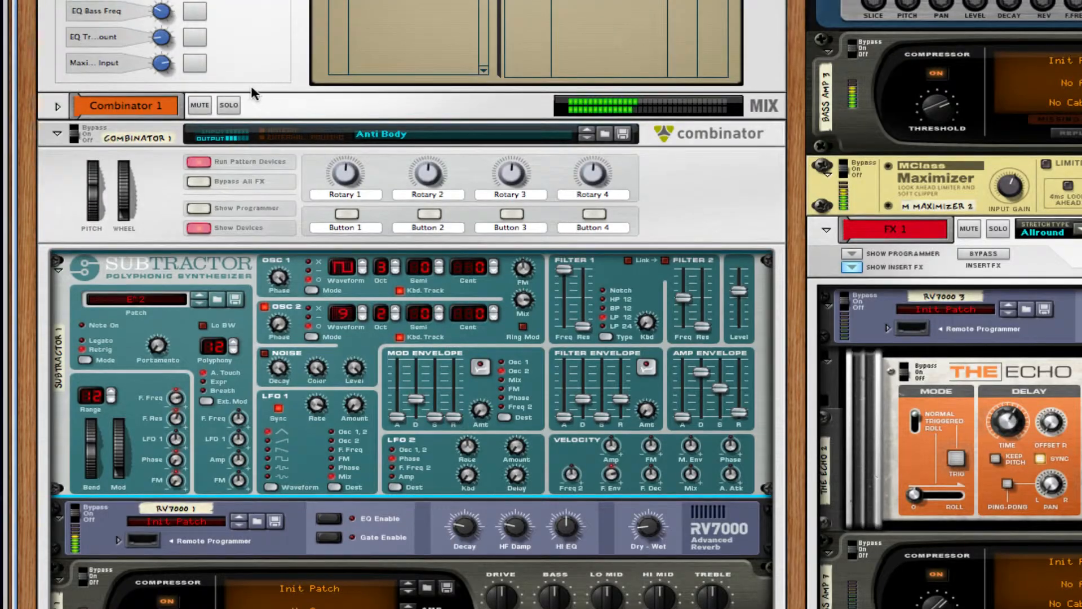
# - Solo Combinator 1 and review its SubTractor, RV7000, bass amp, Alligator, equalizer and maximizer settings
pyautogui.click(228, 105)
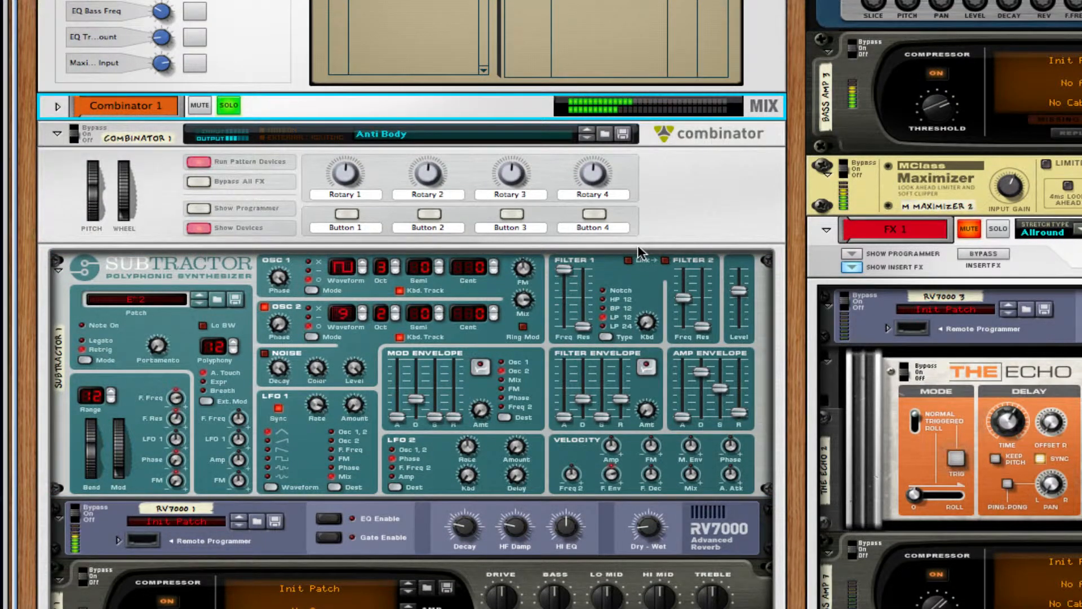
pyautogui.scroll(-1, 637, 245)
pyautogui.scroll(-1, 640, 252)
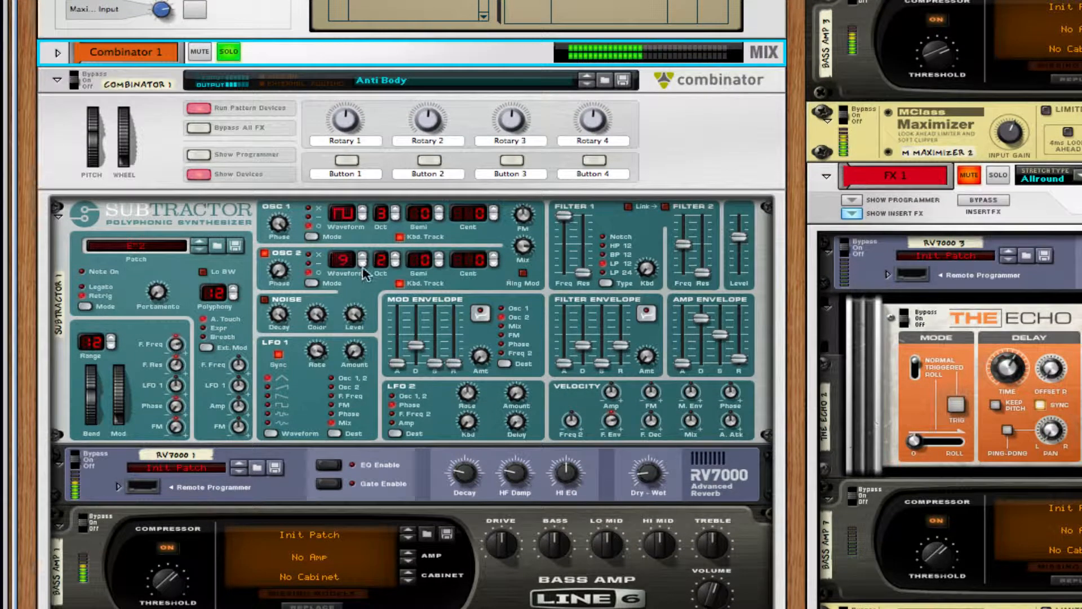
pyautogui.scroll(-5, 355, 291)
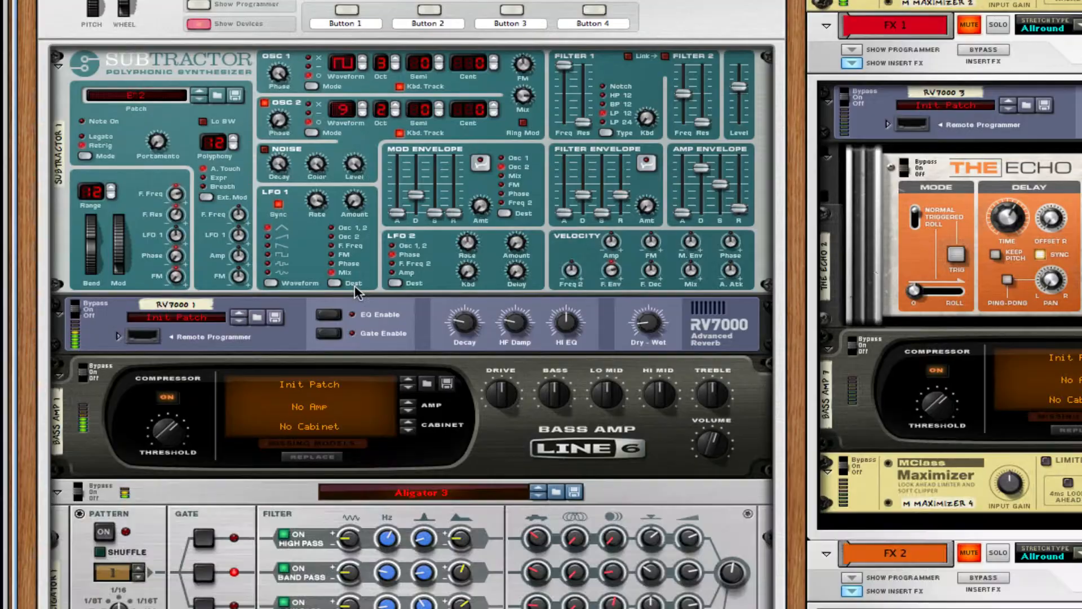
pyautogui.scroll(-2, 355, 290)
pyautogui.scroll(-5, 355, 291)
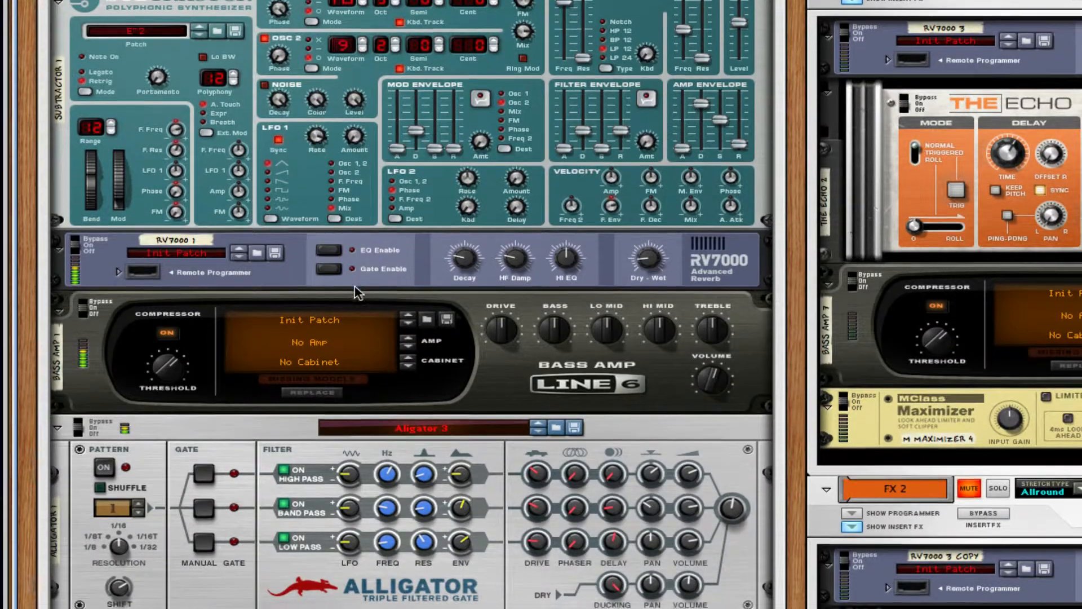
pyautogui.scroll(-4, 354, 291)
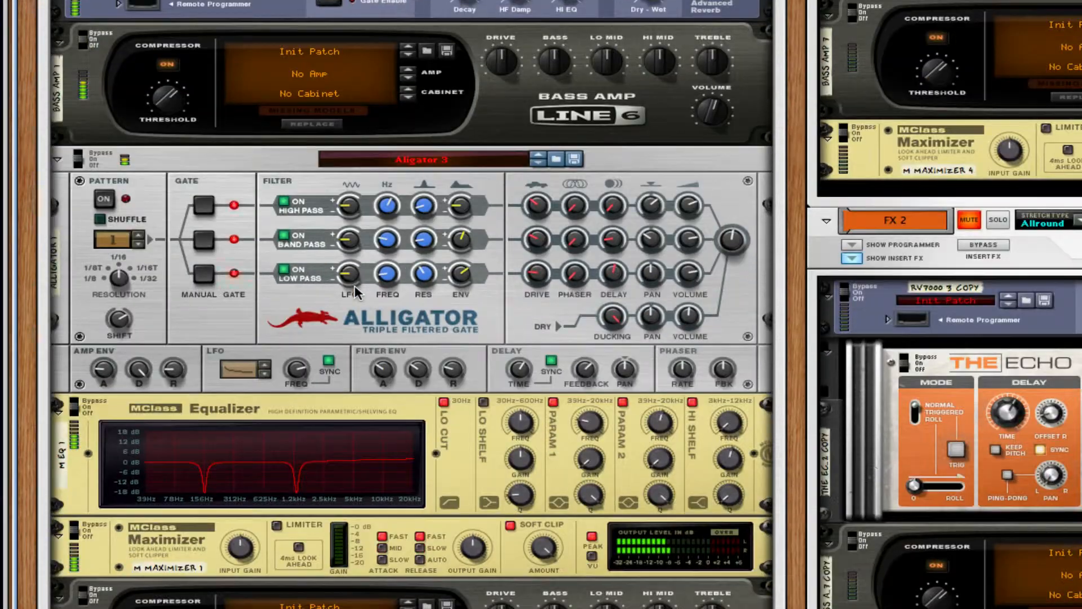
pyautogui.scroll(-3, 353, 291)
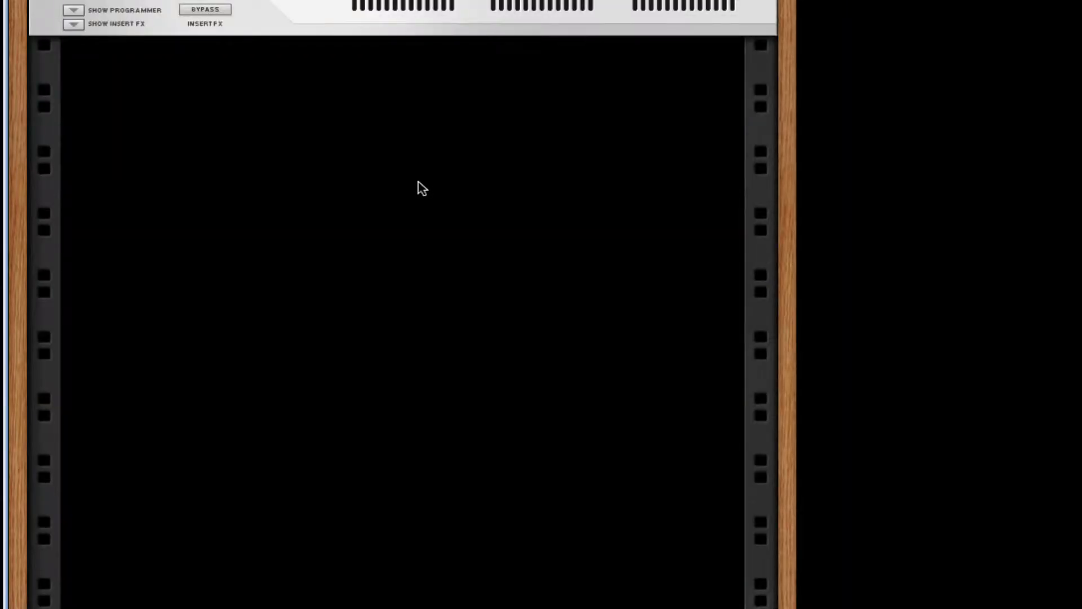
# - Create a Combinator in the empty rack space and name it Anti Body
pyautogui.rightClick(423, 185)
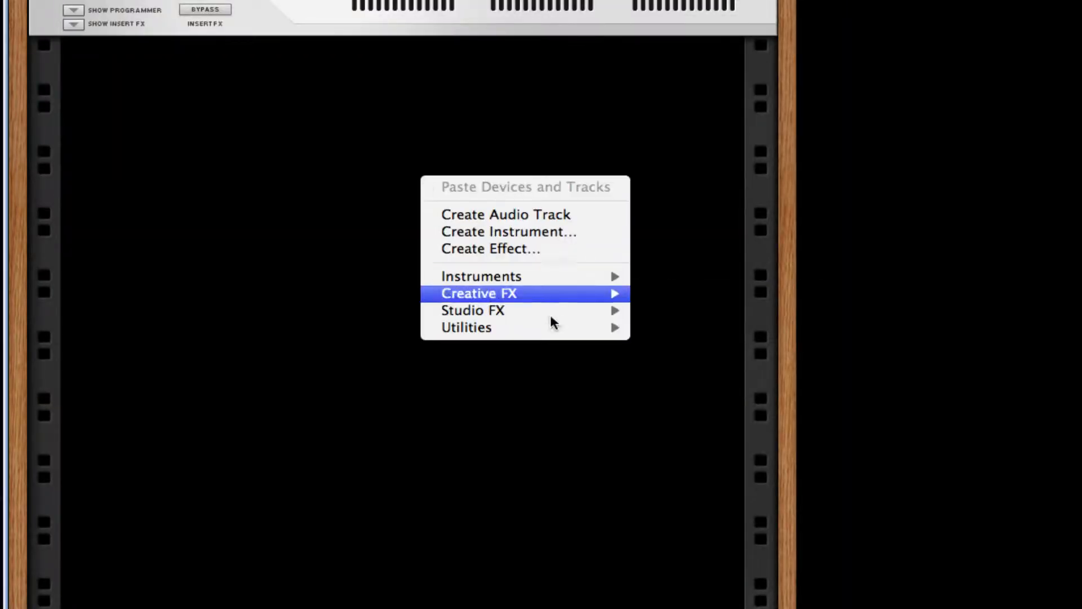
pyautogui.moveTo(556, 329)
pyautogui.click(680, 327)
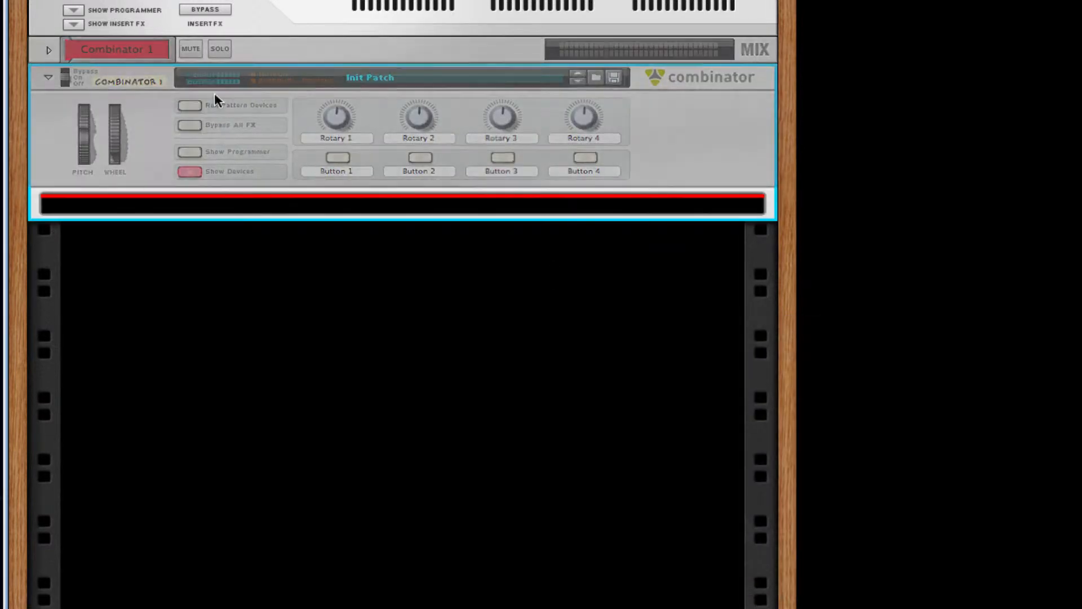
pyautogui.doubleClick(134, 81)
pyautogui.write('An')
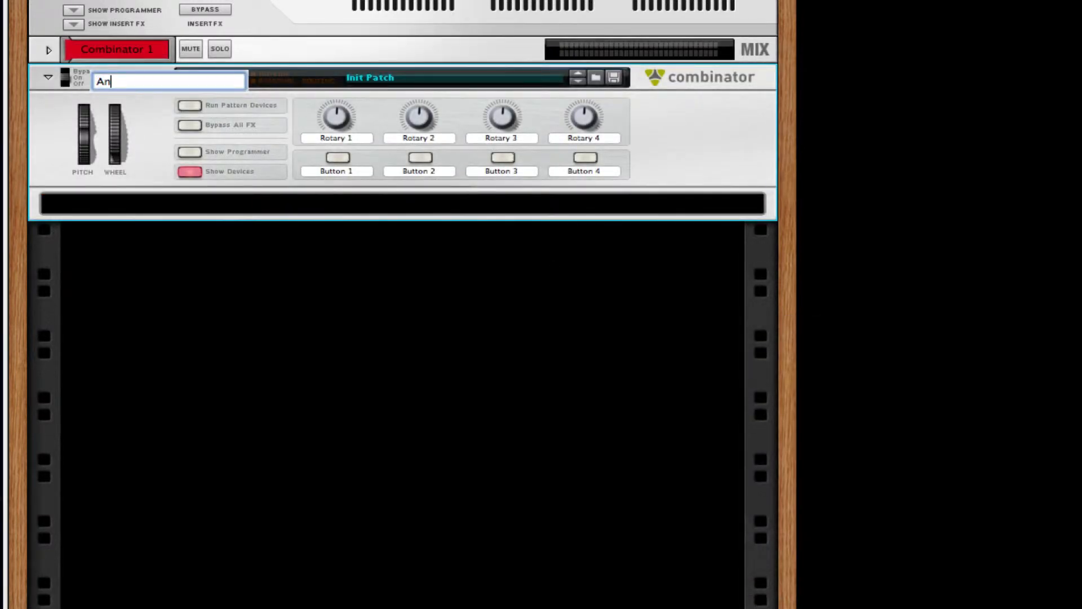
pyautogui.write('ti Body')
pyautogui.press('Return')
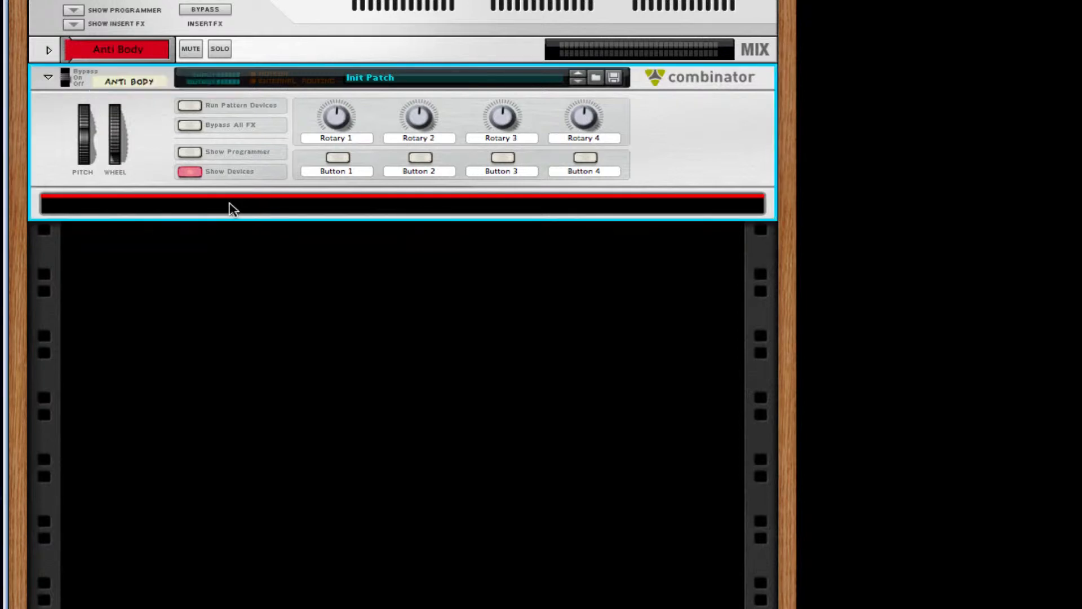
# - Add a SubTractor Analog Synthesizer inside the Anti Body Combinator
pyautogui.rightClick(503, 206)
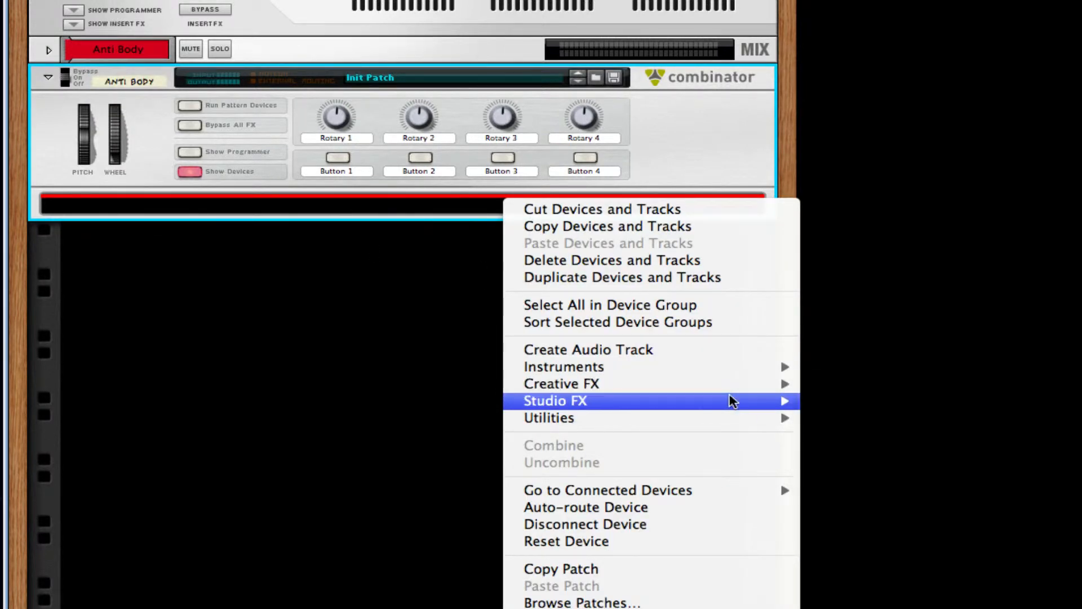
pyautogui.moveTo(736, 369)
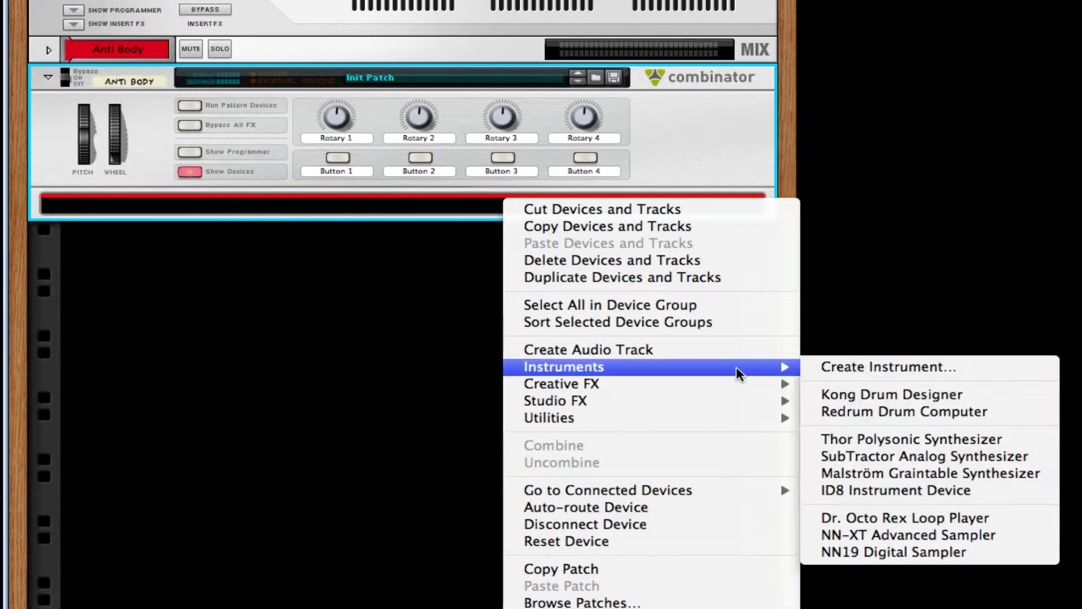
pyautogui.click(916, 454)
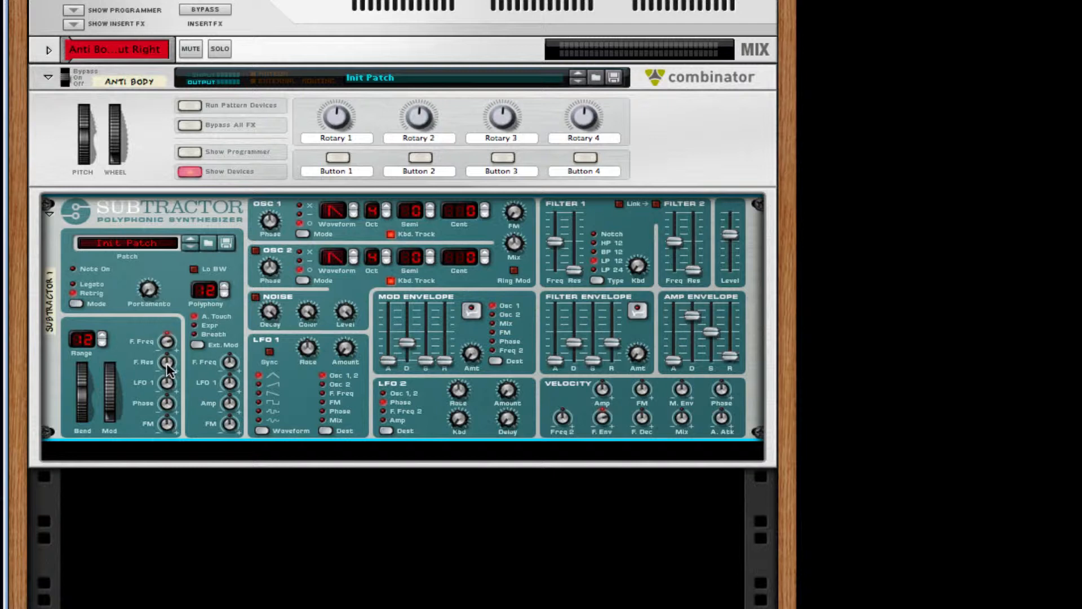
# - Adjust the SubTractor's mod wheel amounts: tweak filter resonance, set phase to -64 and lower FM
pyautogui.moveTo(167, 363); pyautogui.dragTo(168, 360)
pyautogui.moveTo(171, 404); pyautogui.dragTo(168, 510)
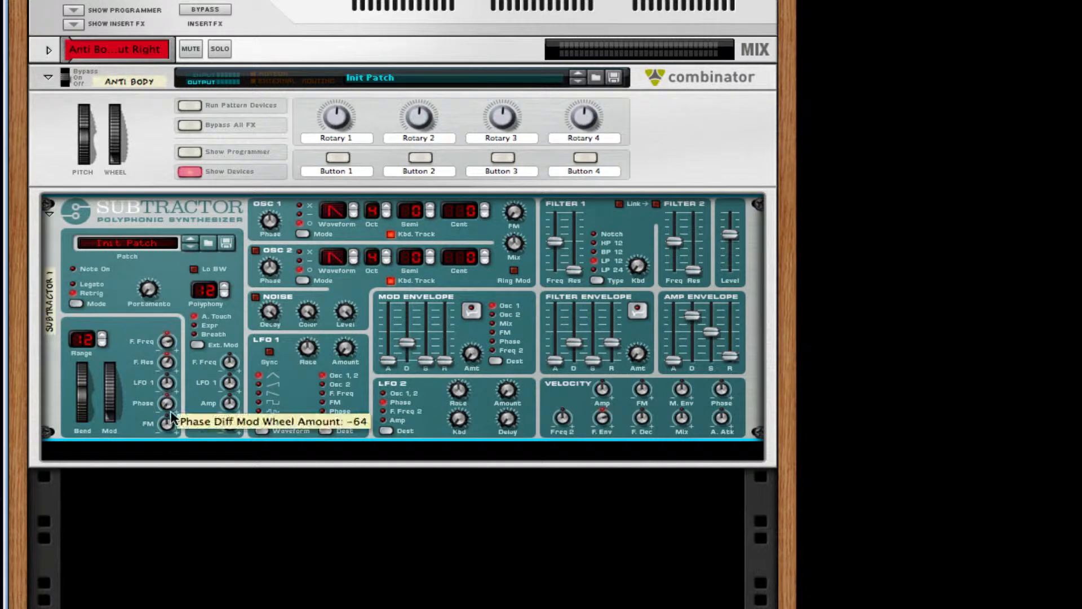
pyautogui.moveTo(167, 424); pyautogui.dragTo(164, 560)
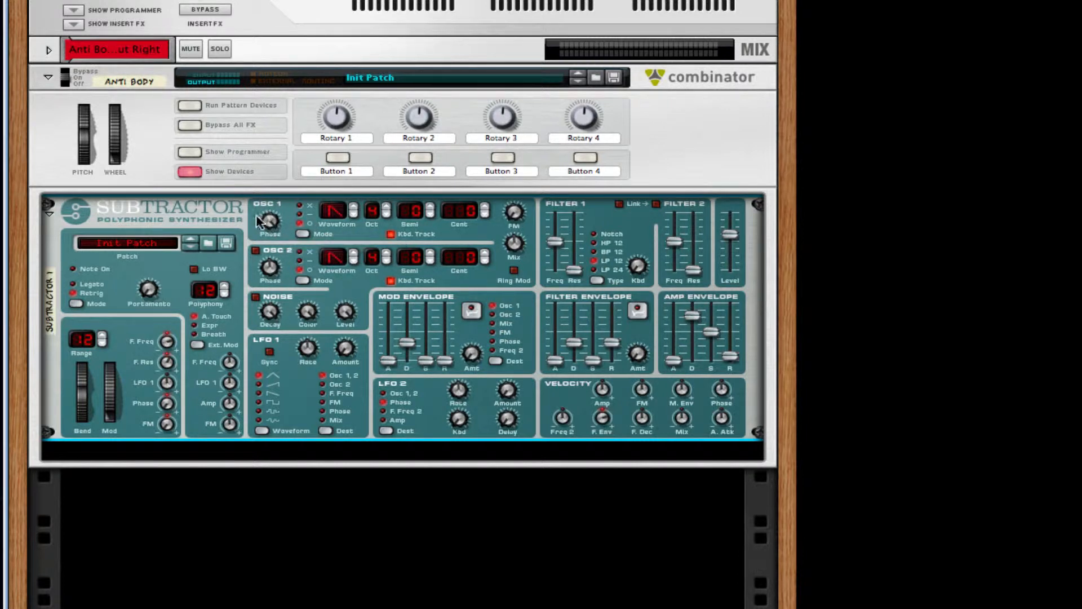
# - Set the SubTractor's oscillator 1 to the square waveform at octave 3
pyautogui.click(300, 234)
pyautogui.click(353, 208)
pyautogui.click(387, 214)
pyautogui.click(387, 207)
# - Enable oscillator 2 with waveform 9 at octave 2, and set the oscillator mix to 96
pyautogui.click(256, 251)
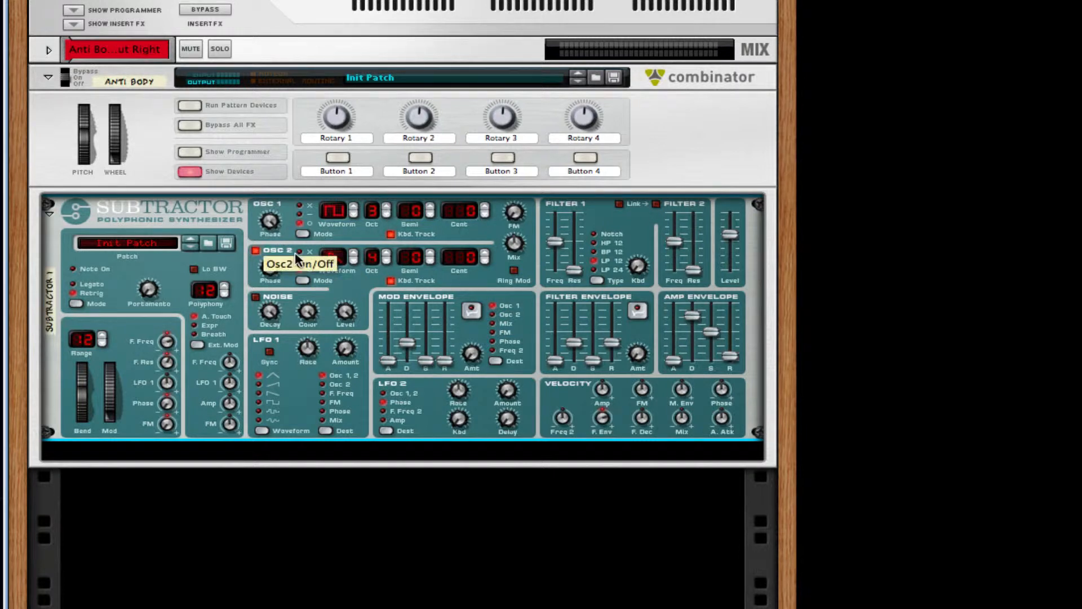
pyautogui.click(354, 254)
pyautogui.click(354, 255)
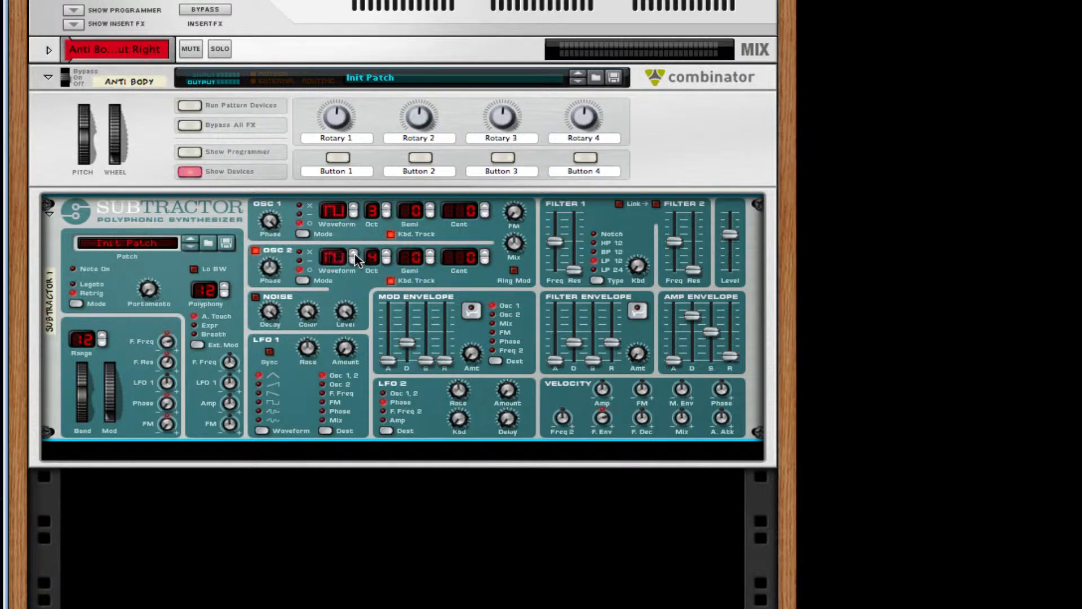
pyautogui.click(354, 255)
pyautogui.click(354, 255)
pyautogui.click(353, 254)
pyautogui.click(387, 261)
pyautogui.moveTo(524, 210); pyautogui.dragTo(519, 185)
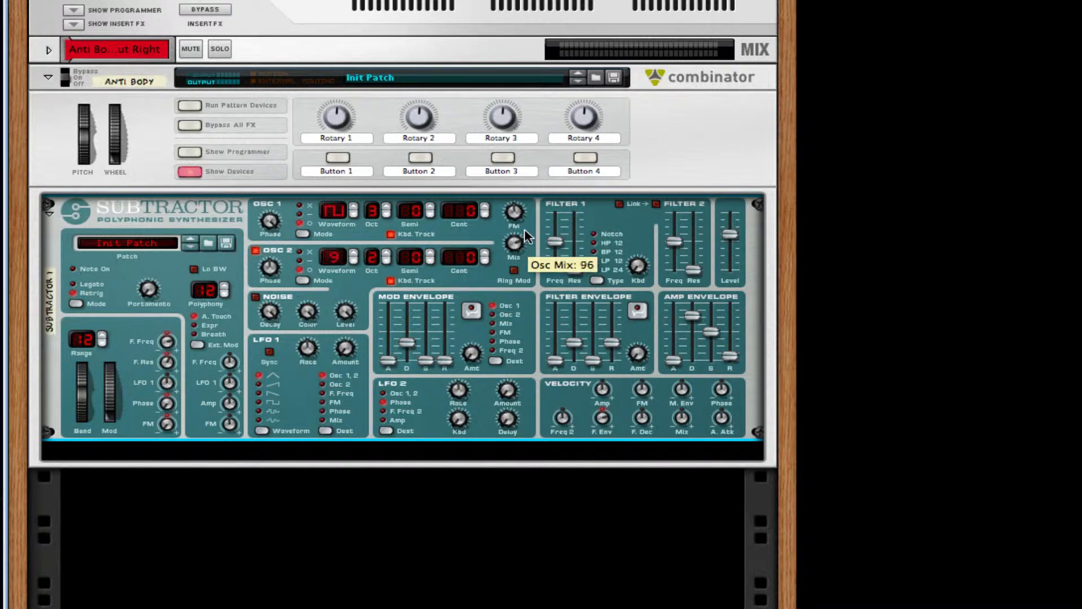
# - Raise the Filter 1 frequency to maximum and slightly increase the amp envelope's decay
pyautogui.moveTo(525, 235); pyautogui.dragTo(588, 141)
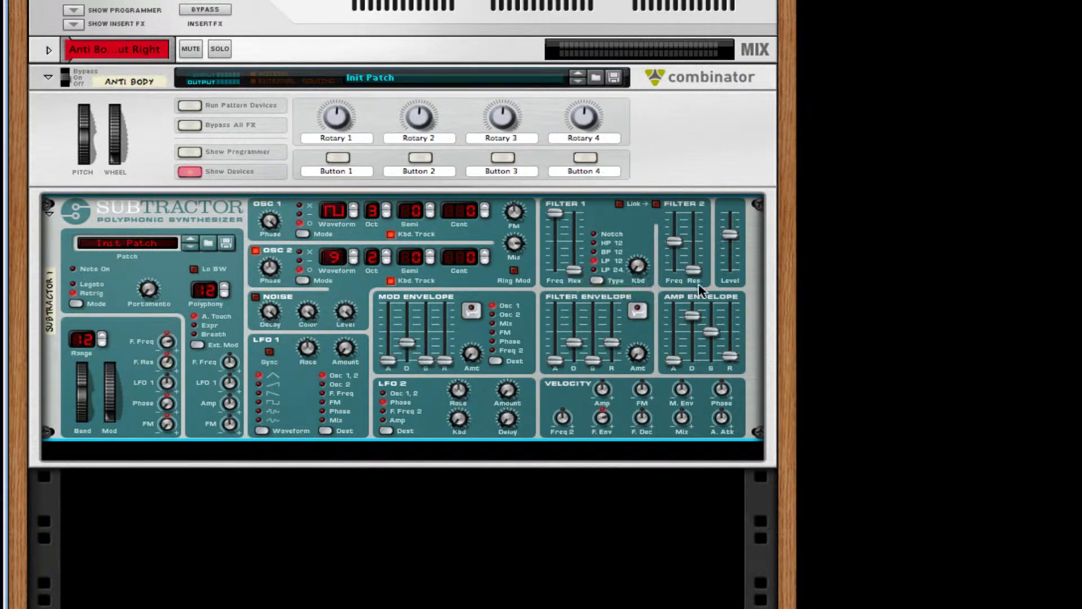
pyautogui.moveTo(693, 320); pyautogui.dragTo(688, 314)
# - Configure LFO 1 with Mix as destination, rate 98 and sync enabled, and adjust its amount
pyautogui.moveTo(353, 318); pyautogui.dragTo(304, 332)
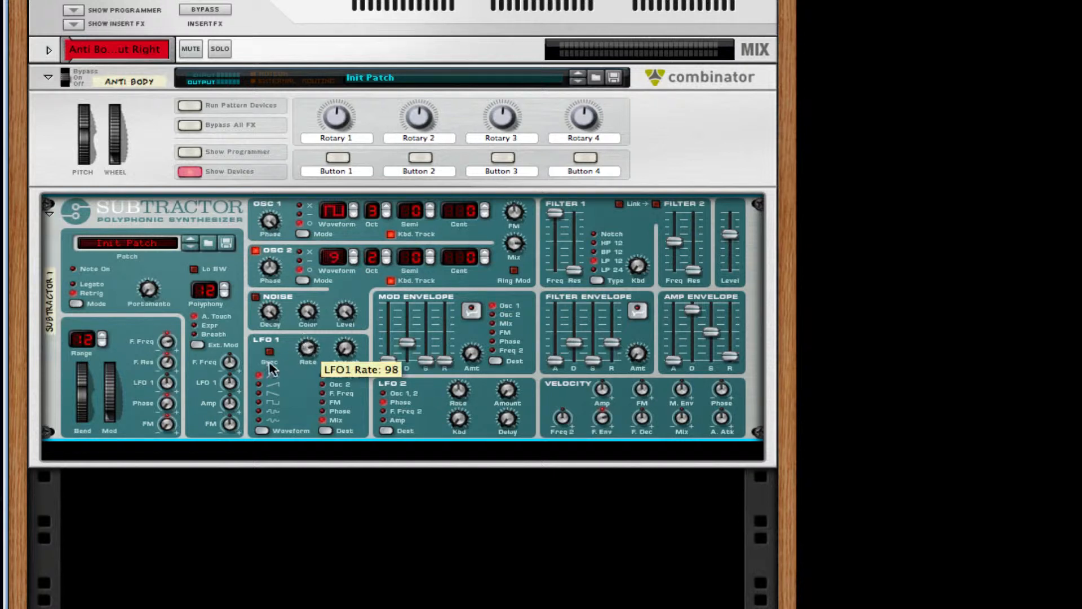
pyautogui.click(270, 353)
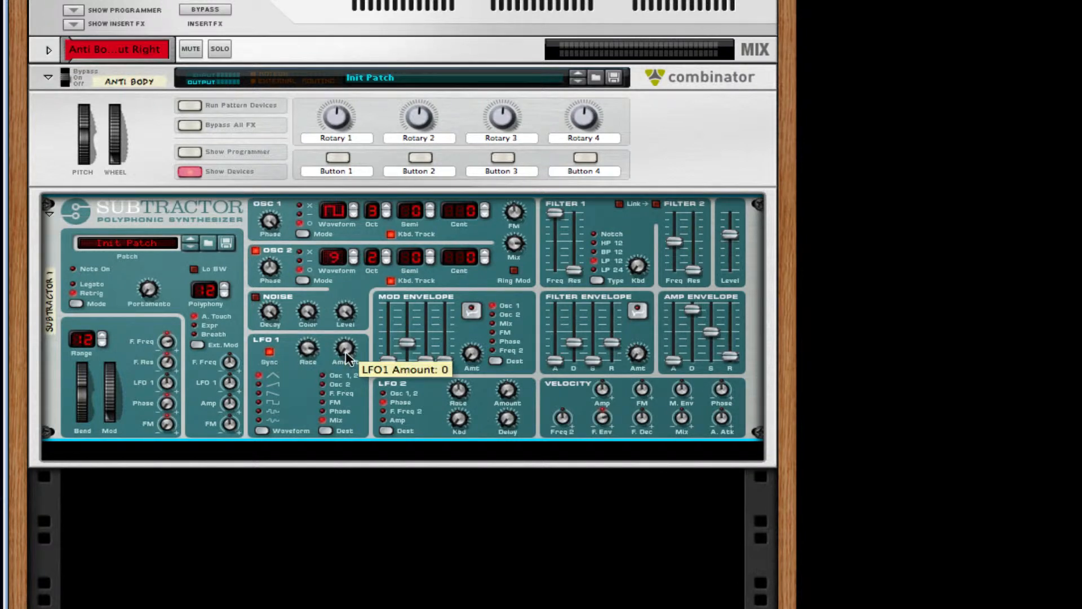
pyautogui.moveTo(346, 356); pyautogui.dragTo(348, 349)
# - Add an RV7000 reverb after the SubTractor with dry/wet at 20 and decay at 21
pyautogui.rightClick(303, 391)
pyautogui.moveTo(509, 501)
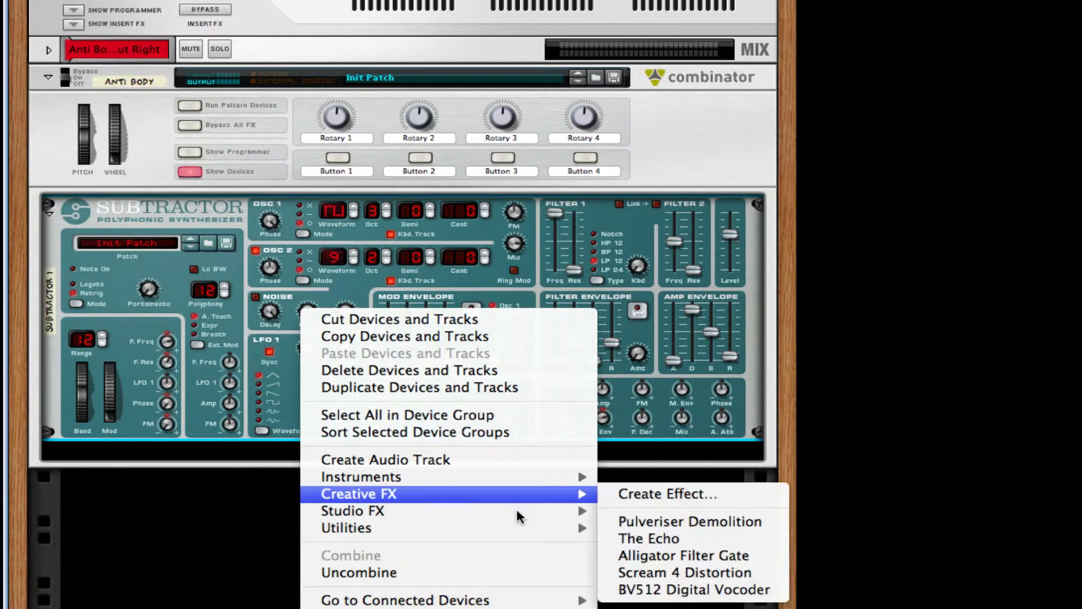
pyautogui.moveTo(586, 511)
pyautogui.click(690, 471)
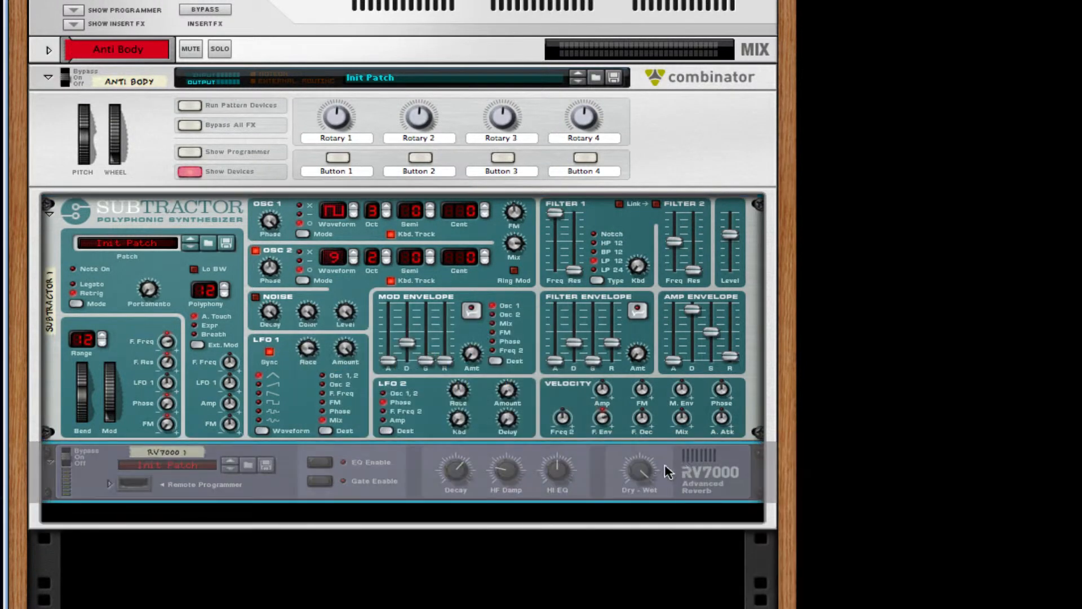
pyautogui.moveTo(639, 472); pyautogui.dragTo(631, 517)
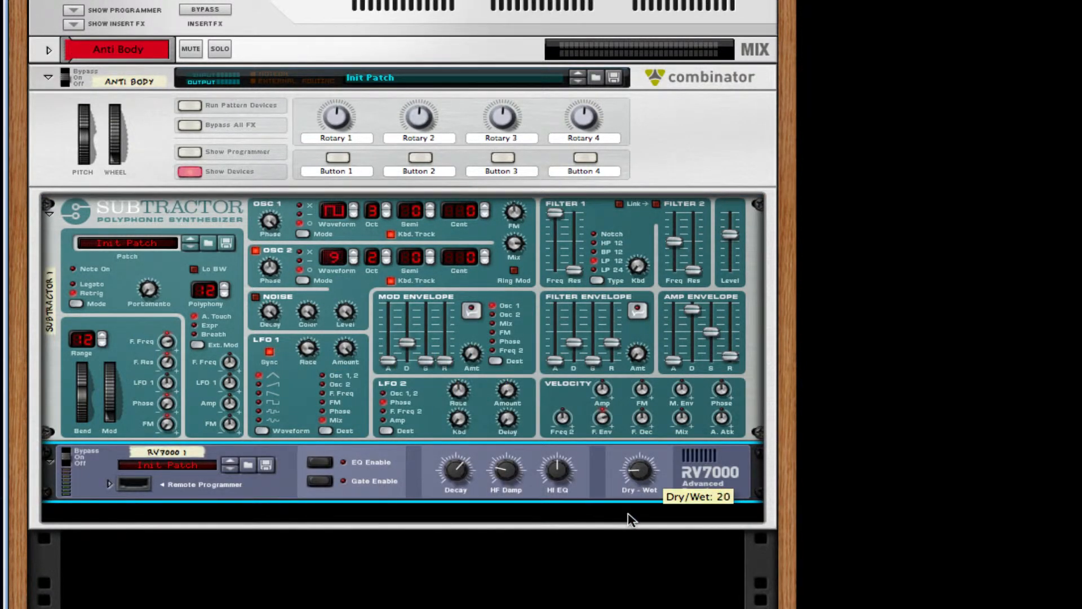
pyautogui.moveTo(468, 472); pyautogui.dragTo(454, 502)
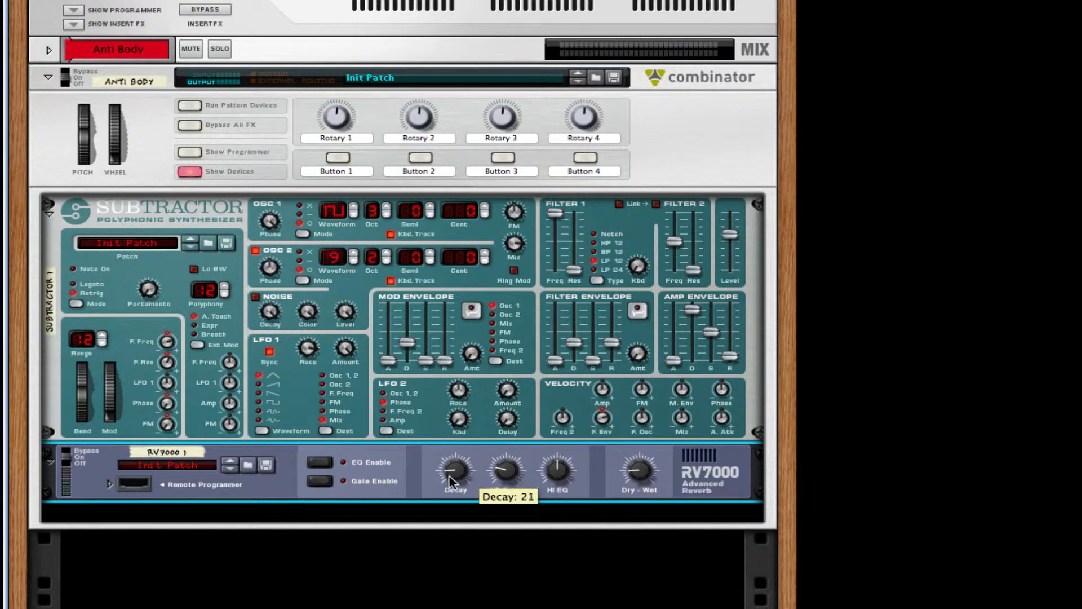
# - Add a Line 6 Bass Amp after the RV7000 and switch on its compressor
pyautogui.rightClick(730, 476)
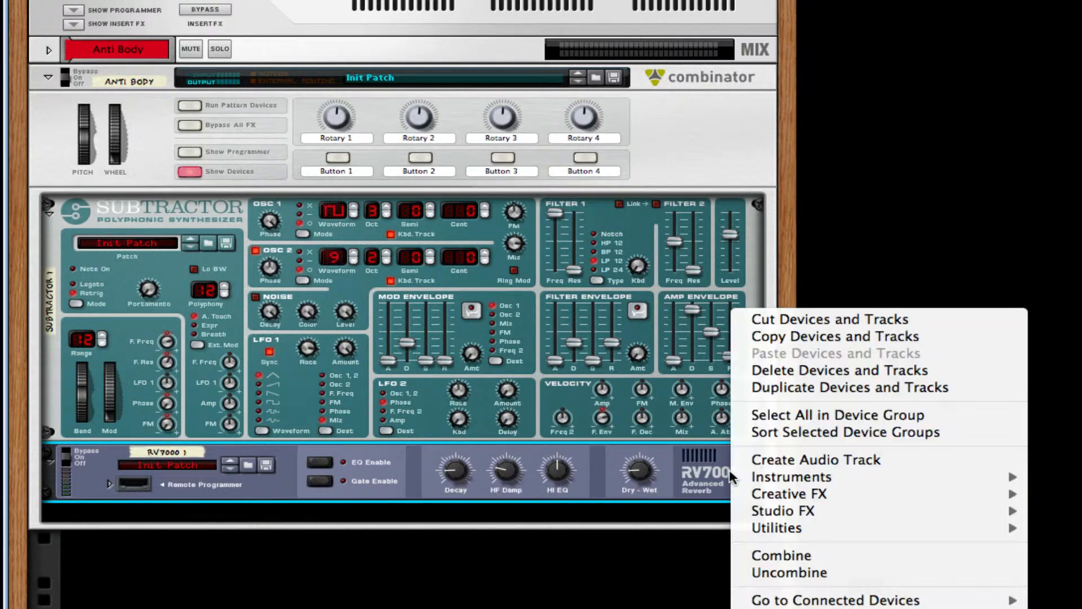
pyautogui.moveTo(881, 513)
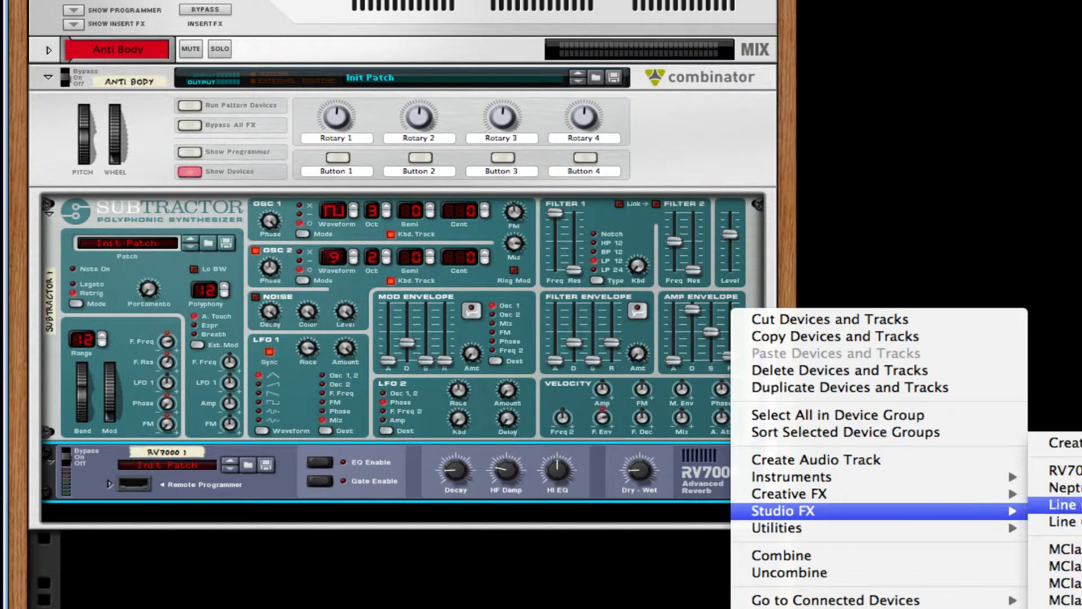
pyautogui.click(1060, 520)
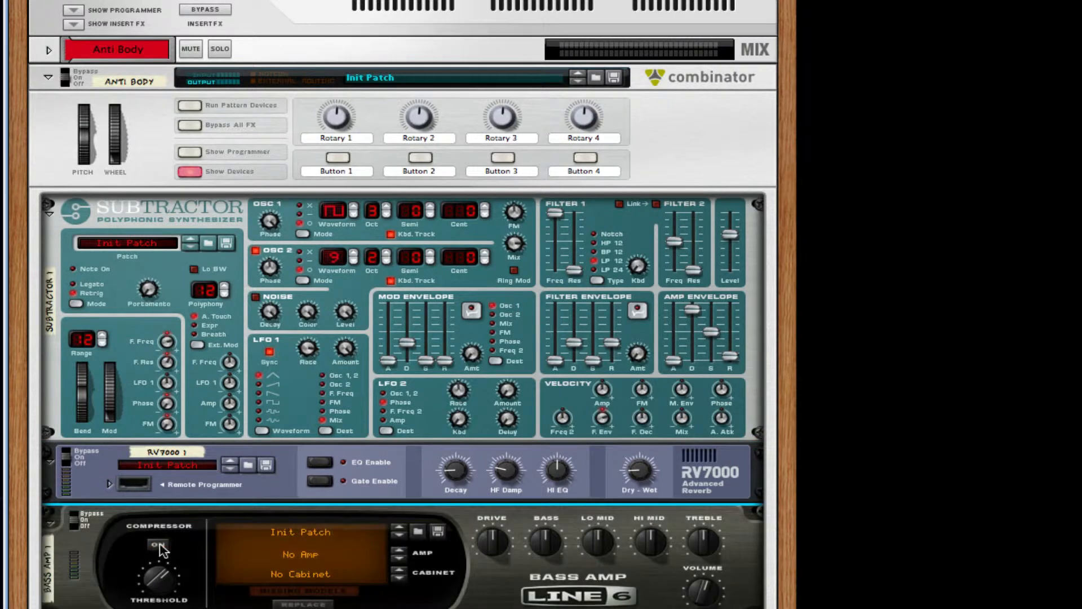
pyautogui.click(158, 545)
pyautogui.scroll(-3, 401, 519)
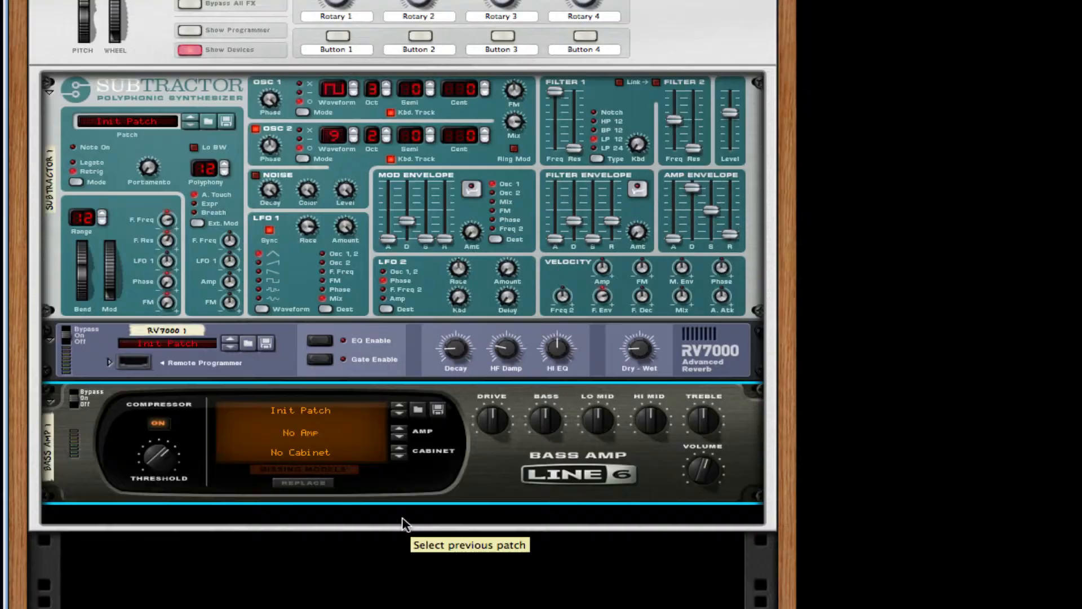
# - Add an Alligator filter gate after the Line 6 Bass Amp
pyautogui.rightClick(543, 466)
pyautogui.moveTo(727, 490)
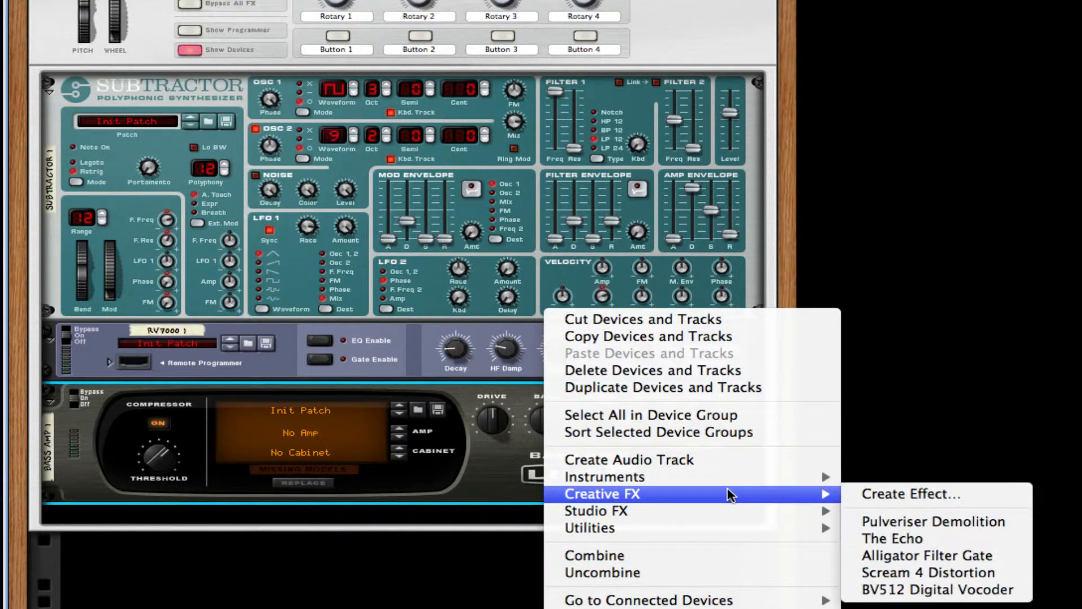
pyautogui.click(946, 558)
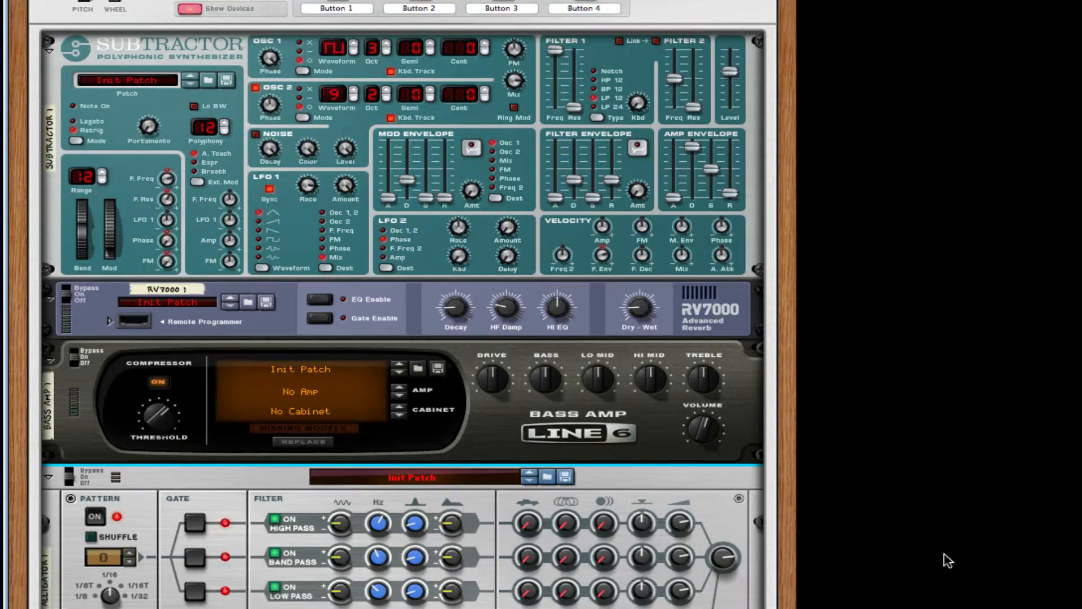
# - Cable the SubTractor's modulation outputs to the Alligator's Gate 1, 2 and 3 CV inputs
pyautogui.press('Tab')
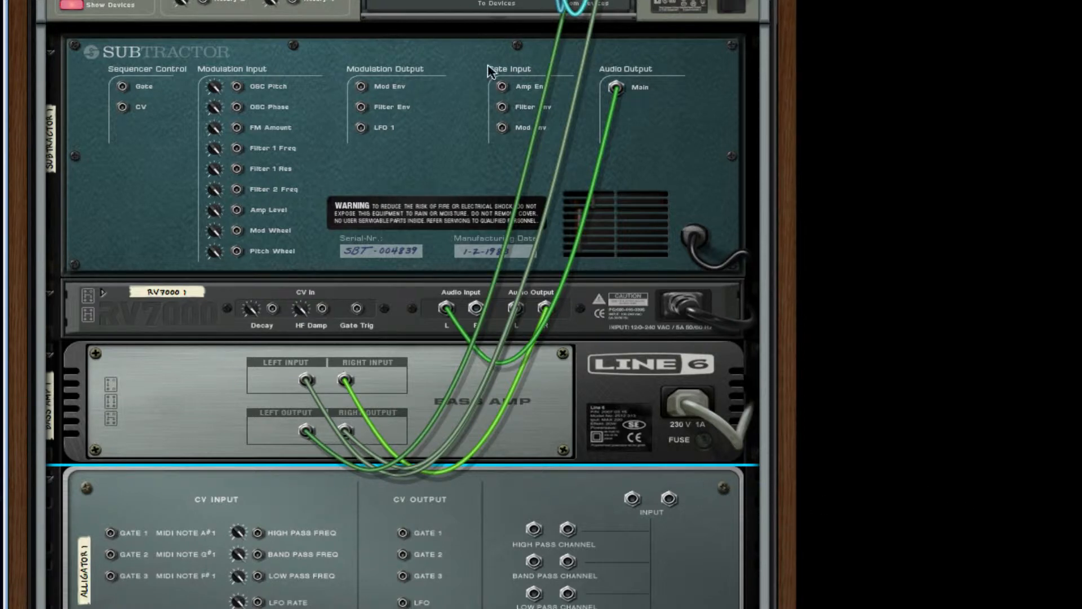
pyautogui.scroll(-4, 657, 499)
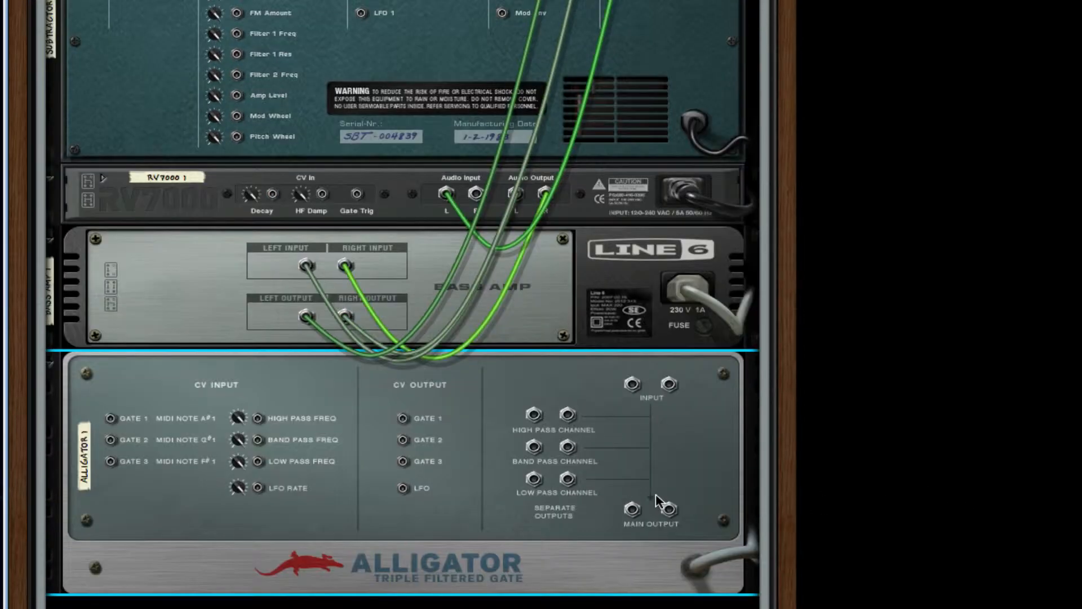
pyautogui.scroll(3, 473, 487)
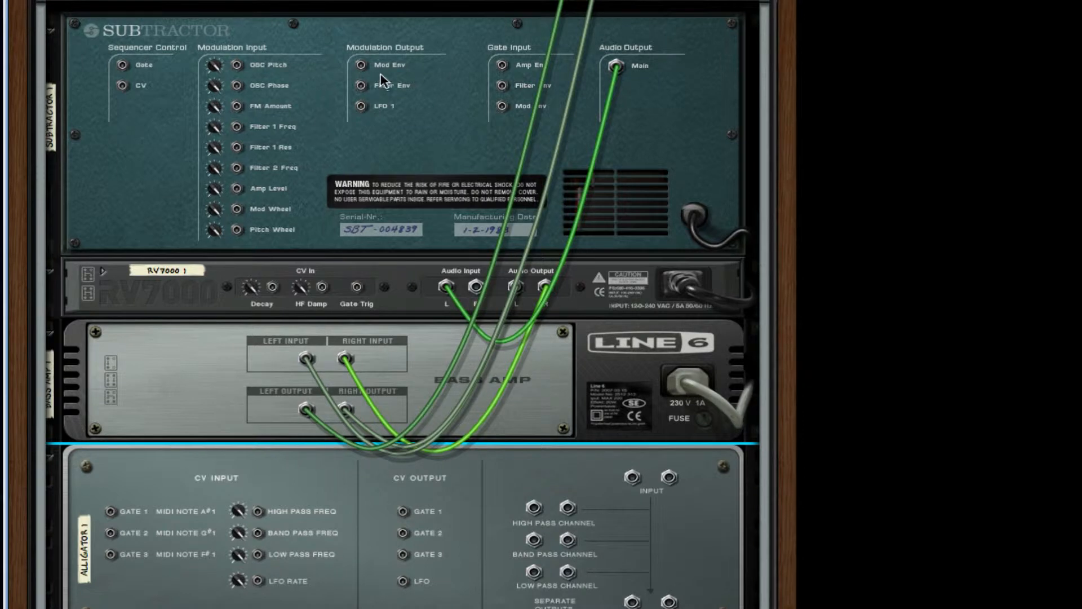
pyautogui.moveTo(361, 65); pyautogui.dragTo(111, 554)
pyautogui.press('Tab')
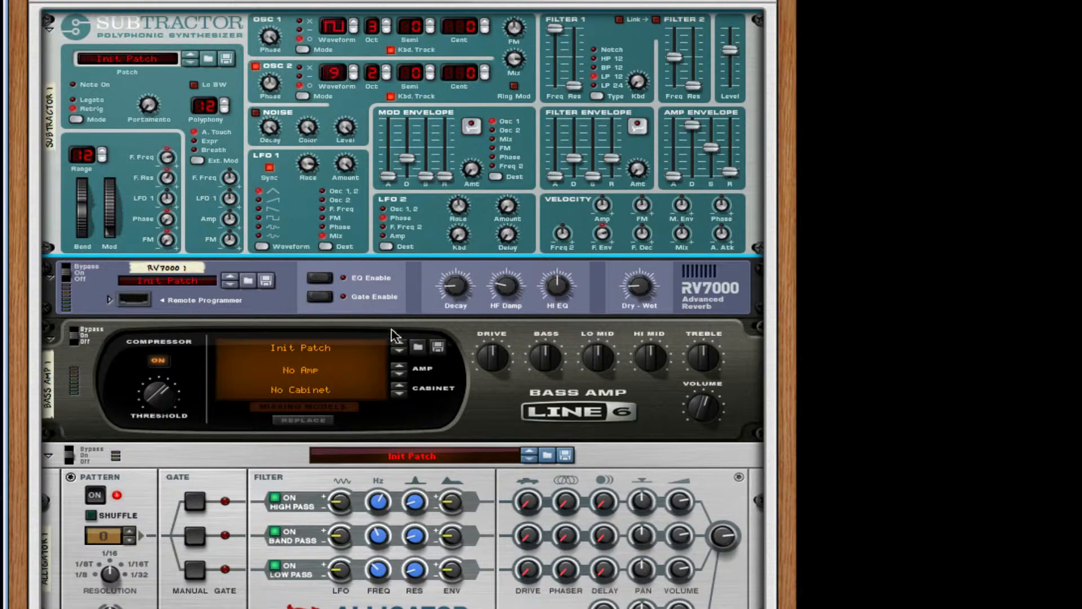
# - Set the Alligator to pattern 1 with its pattern playback off and load the Aligator 3 patch from Custom Patches > Effects > Aligator
pyautogui.scroll(-2, 455, 366)
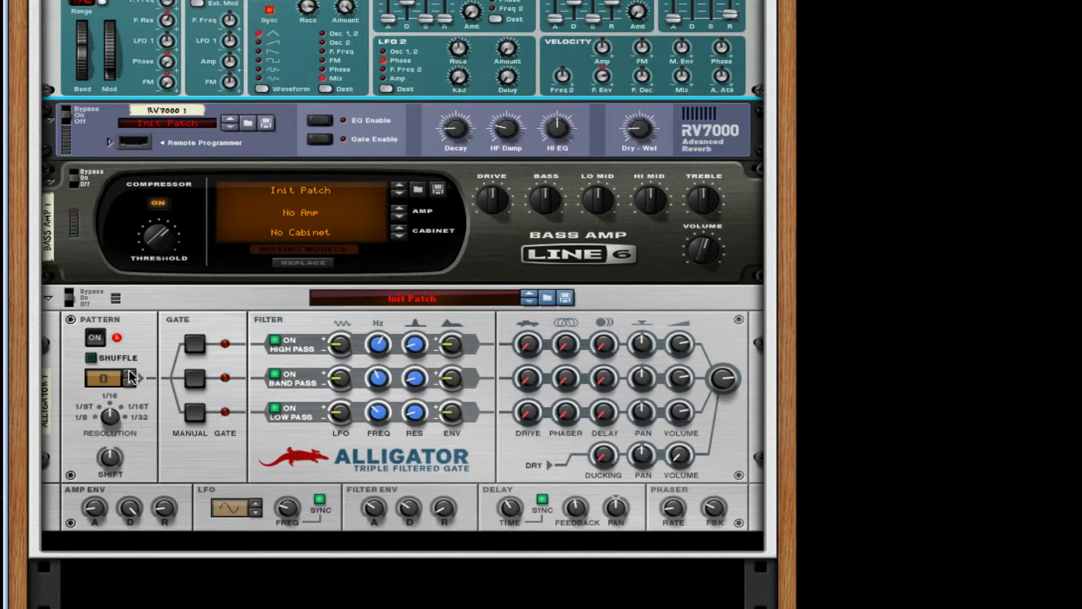
pyautogui.click(130, 374)
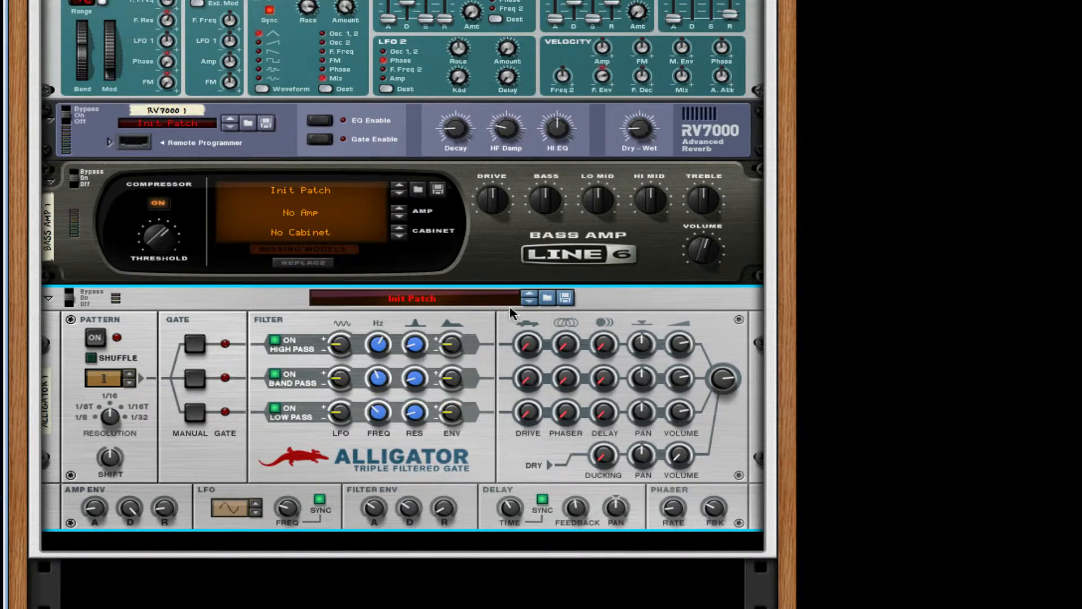
pyautogui.click(547, 297)
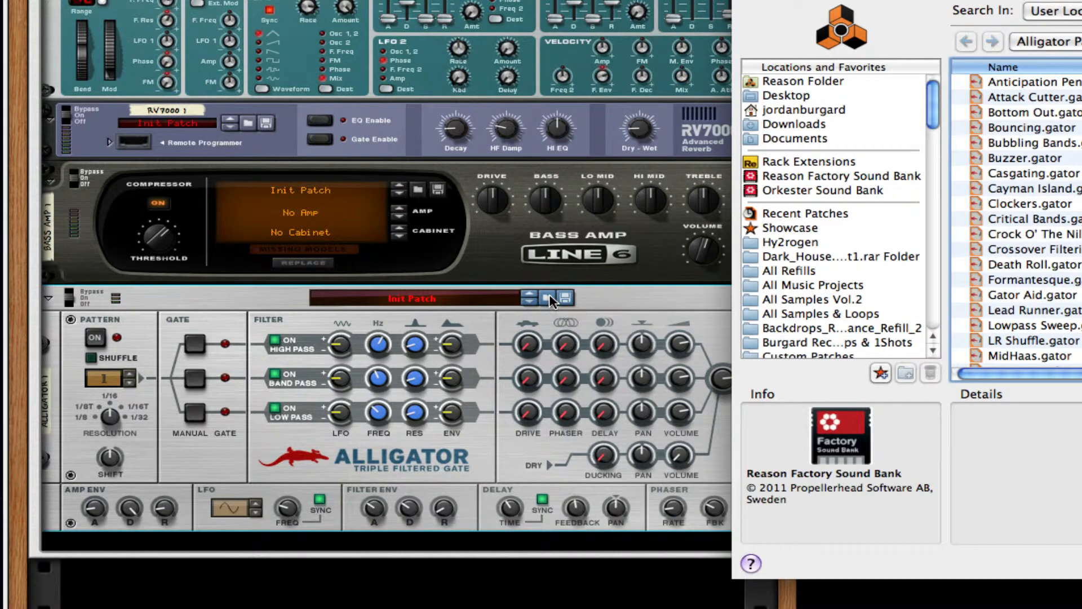
pyautogui.scroll(-3, 795, 313)
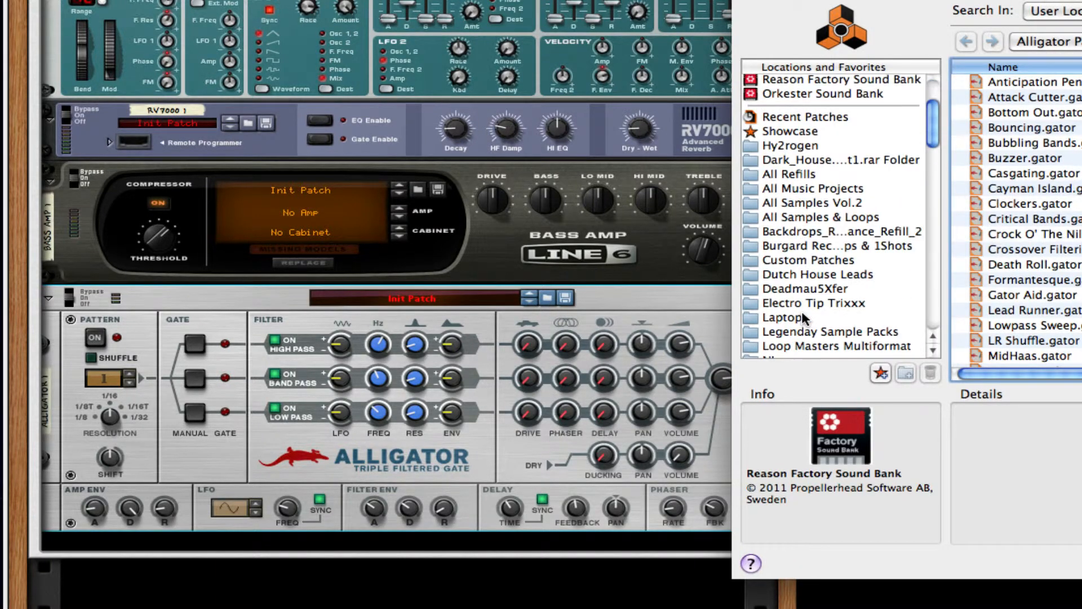
pyautogui.click(795, 261)
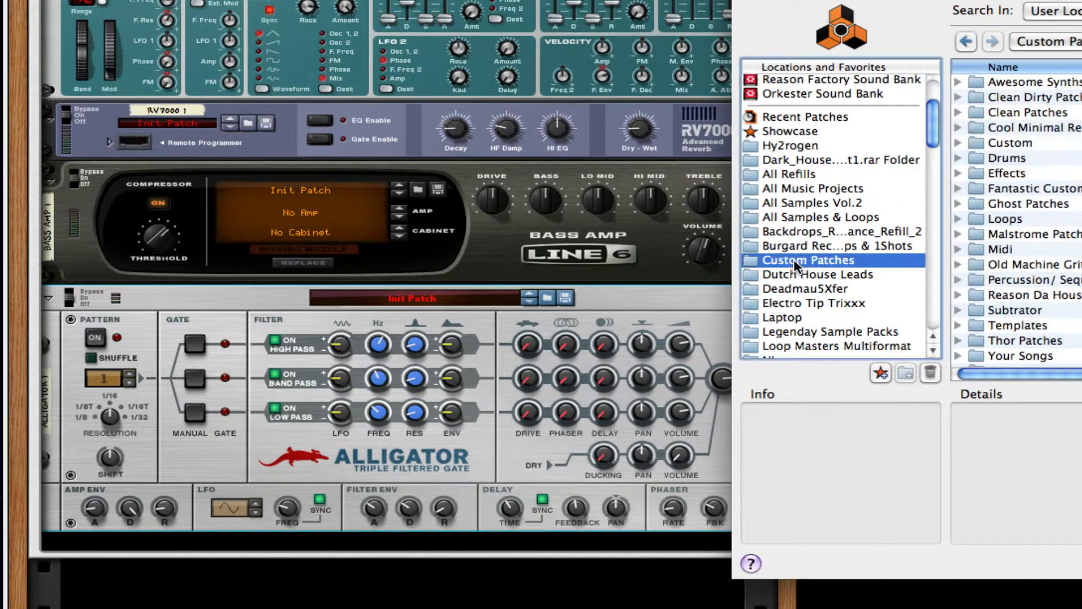
pyautogui.click(958, 174)
pyautogui.click(973, 188)
pyautogui.click(1060, 233)
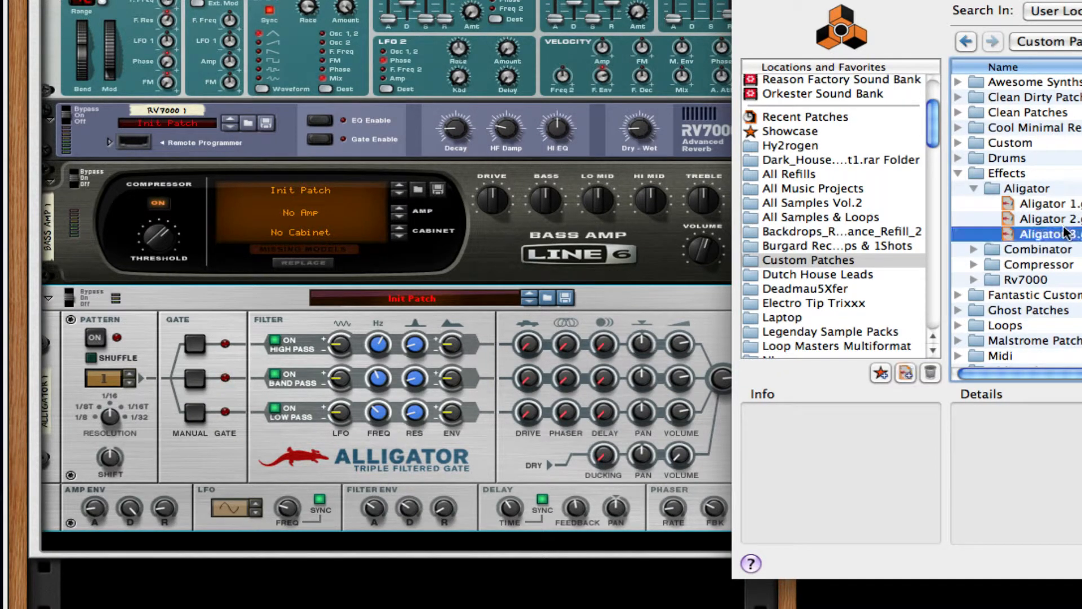
pyautogui.press('Return')
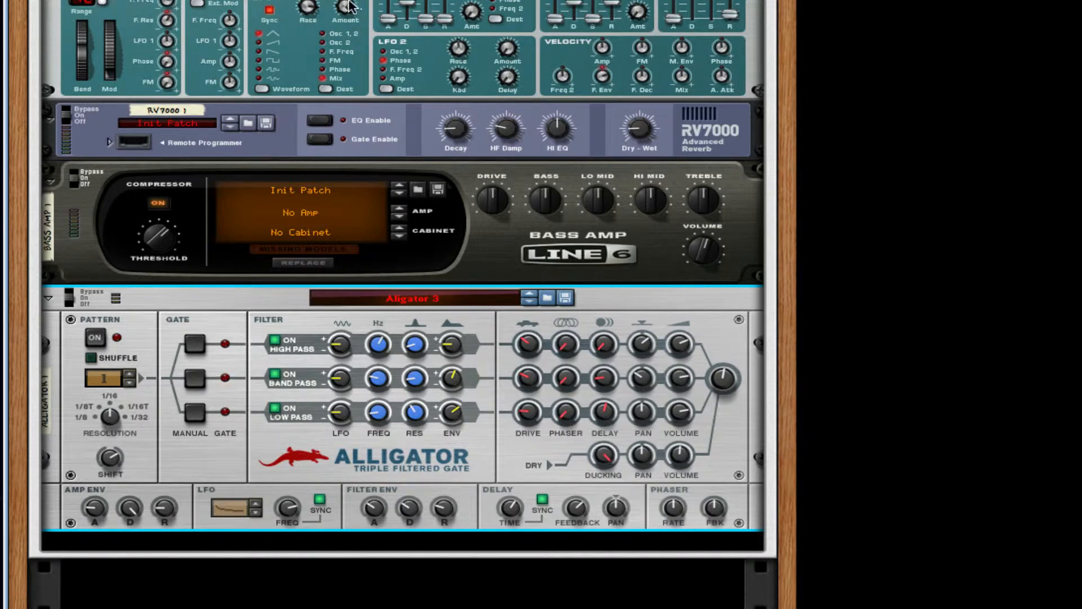
# - Fine-tune the LFO 1 amount on the SubTractor
pyautogui.click(362, 155)
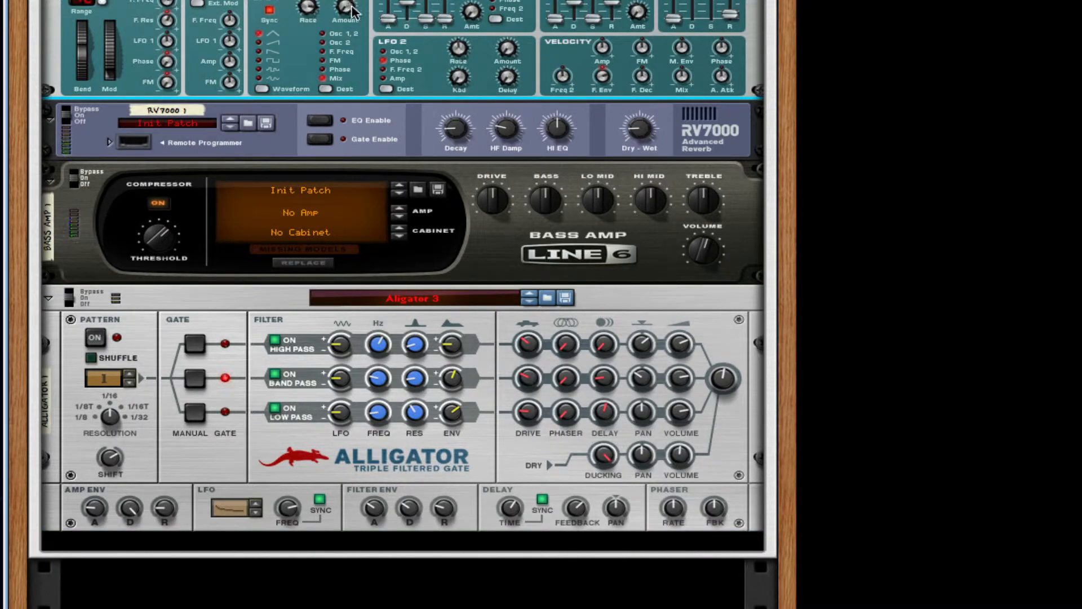
pyautogui.moveTo(351, 12)
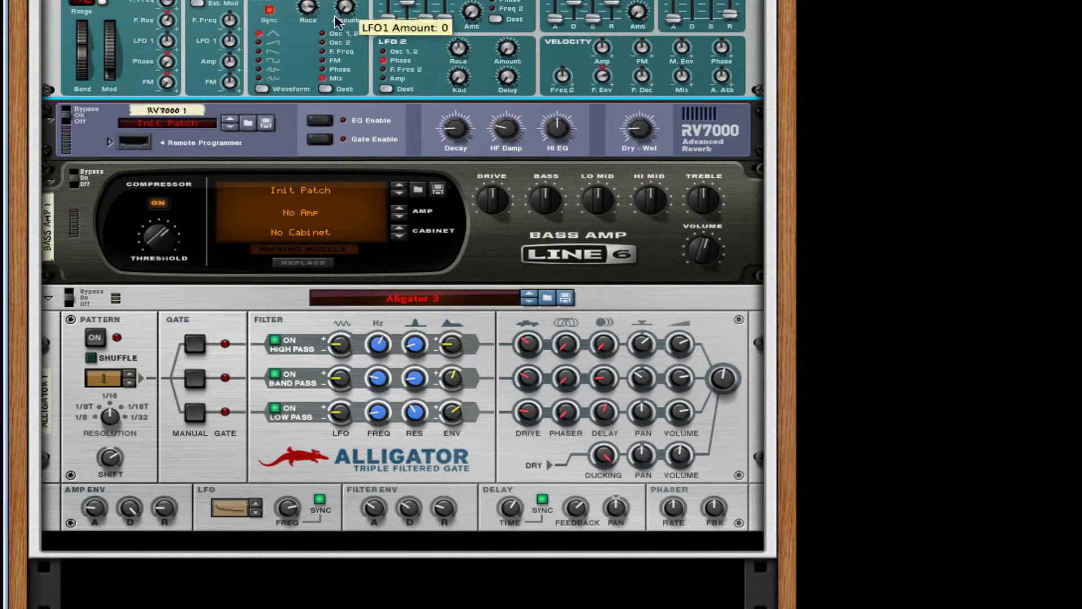
pyautogui.moveTo(337, 21); pyautogui.dragTo(337, 3)
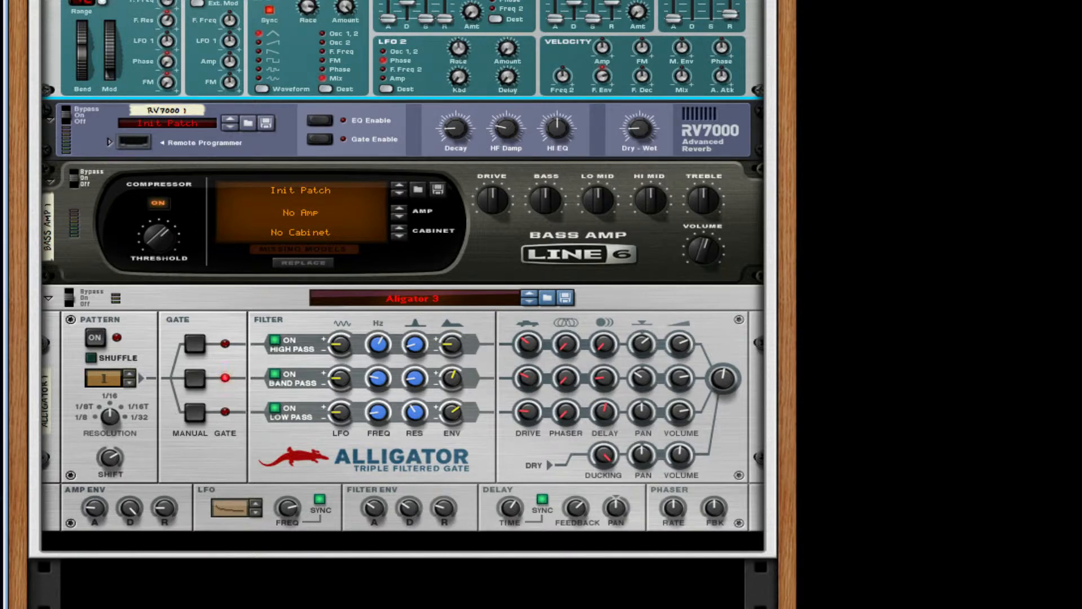
# - Add an MClass Equalizer and an MClass Maximizer after the Alligator and check their rear cabling
pyautogui.rightClick(532, 459)
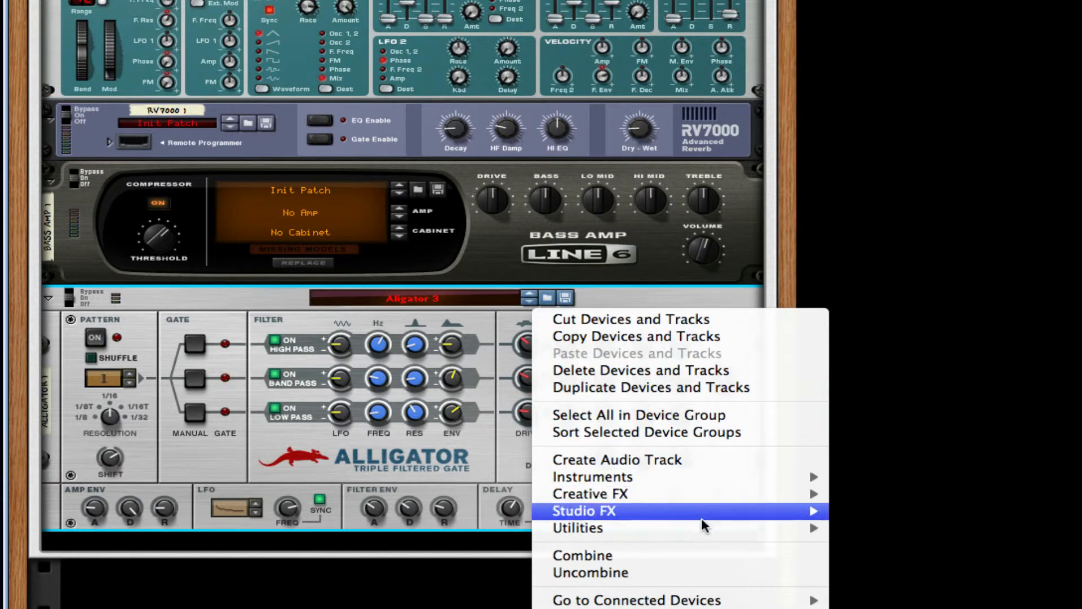
pyautogui.moveTo(706, 521)
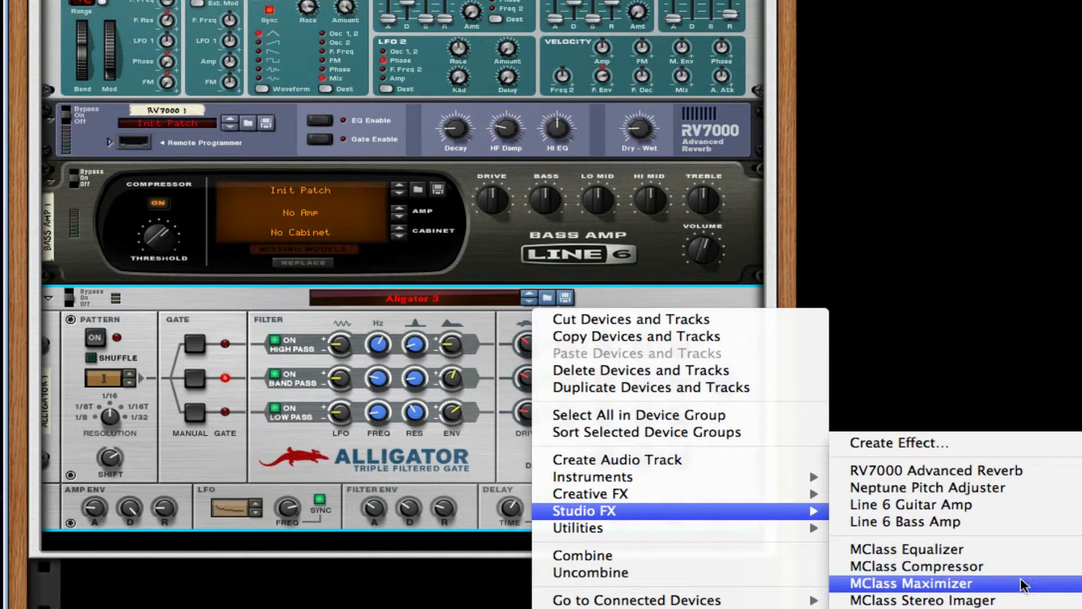
pyautogui.click(1024, 556)
pyautogui.rightClick(544, 372)
pyautogui.moveTo(767, 572)
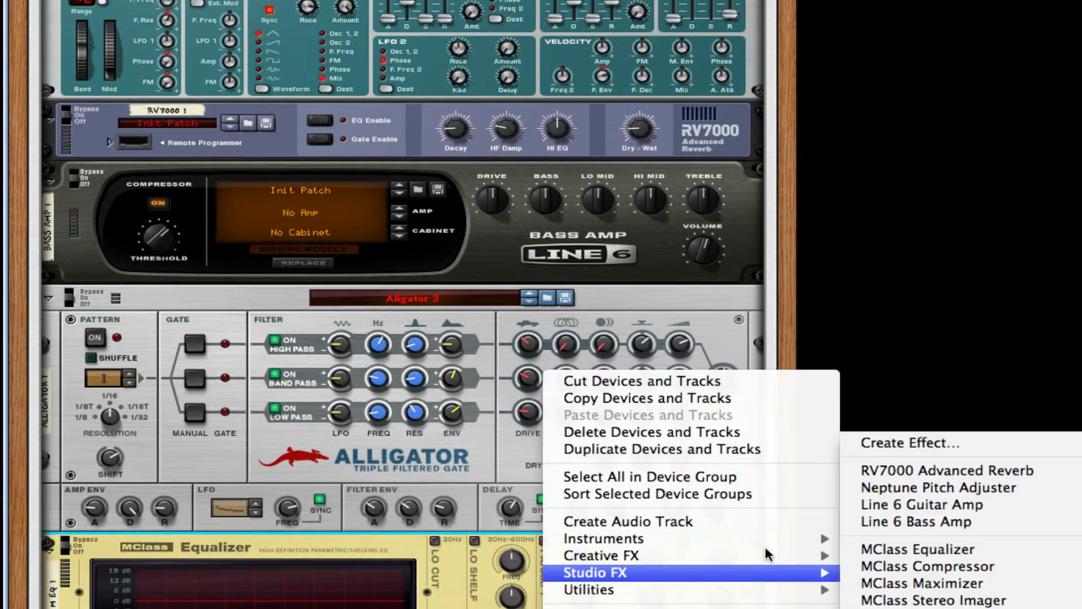
pyautogui.click(901, 583)
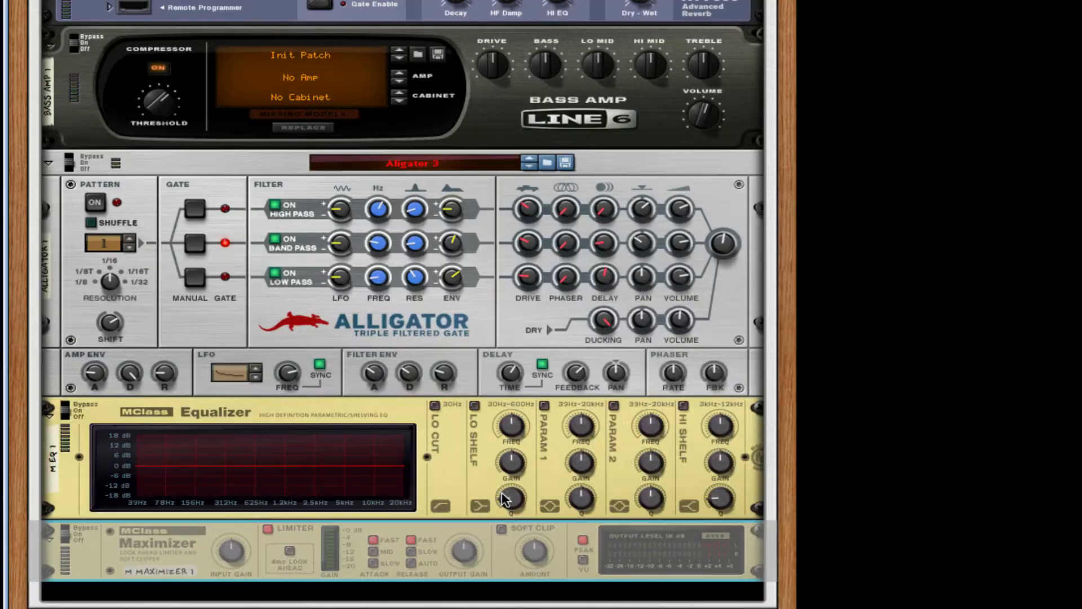
pyautogui.press('Tab')
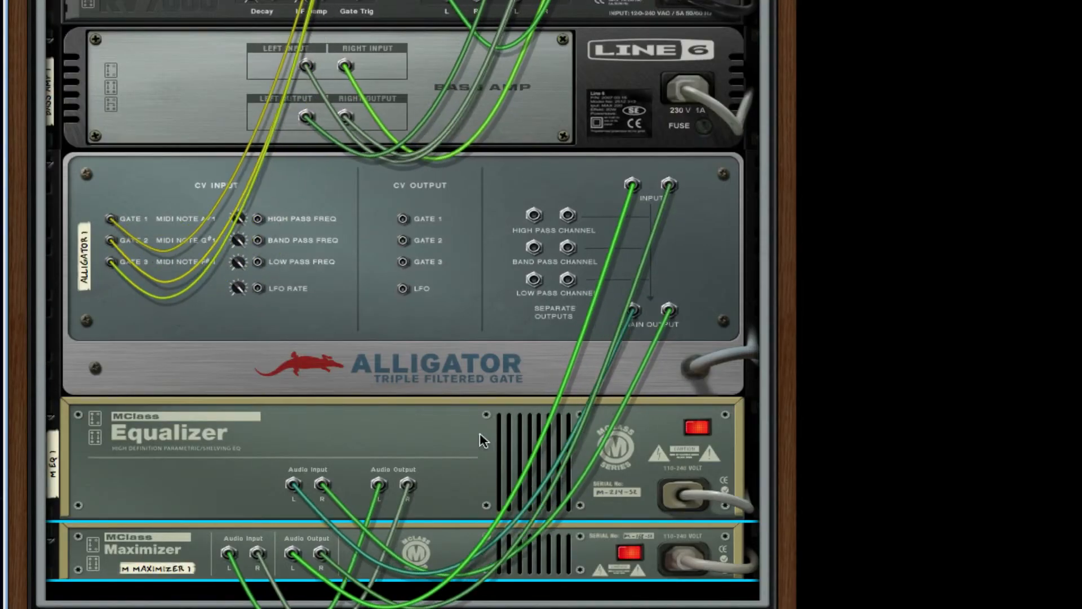
pyautogui.press('Tab')
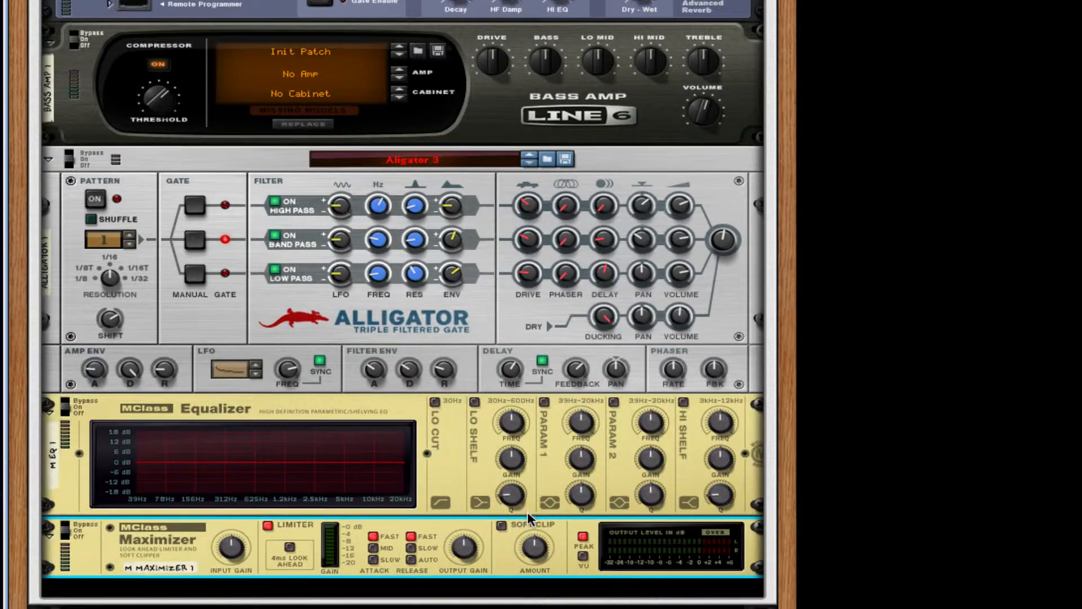
# - Enable the equalizer's low cut and set parametric band 1 to a deep, narrow cut at about 150 Hz
pyautogui.scroll(-1, 390, 334)
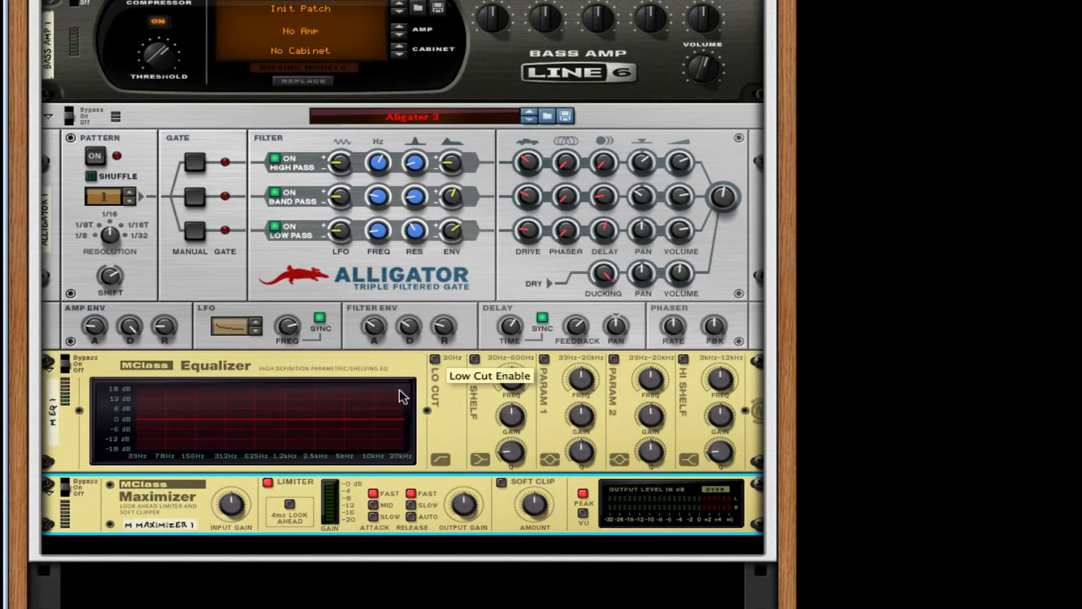
pyautogui.click(434, 358)
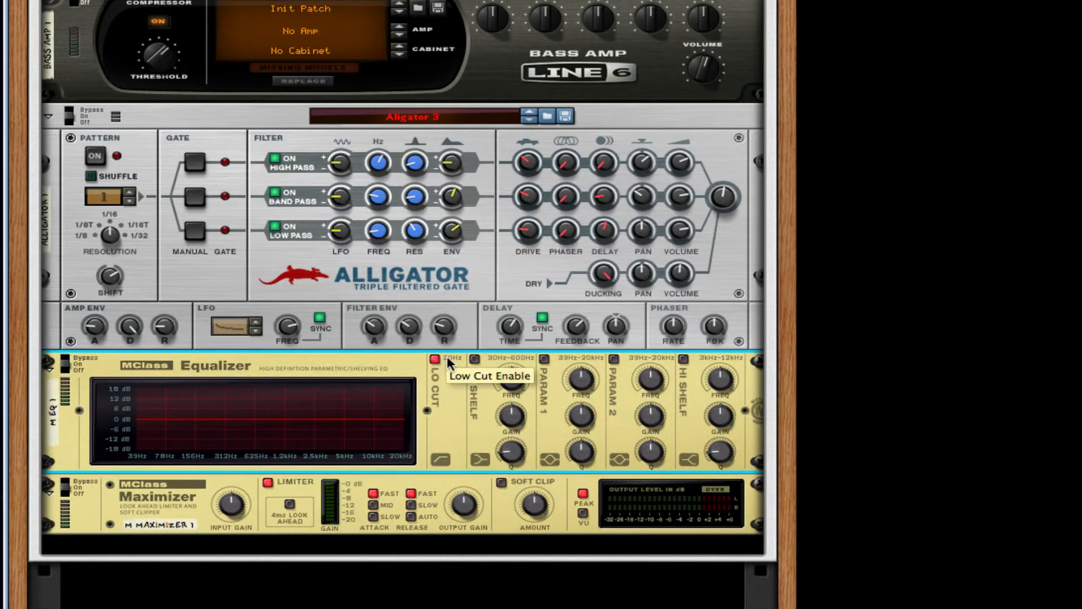
pyautogui.click(544, 359)
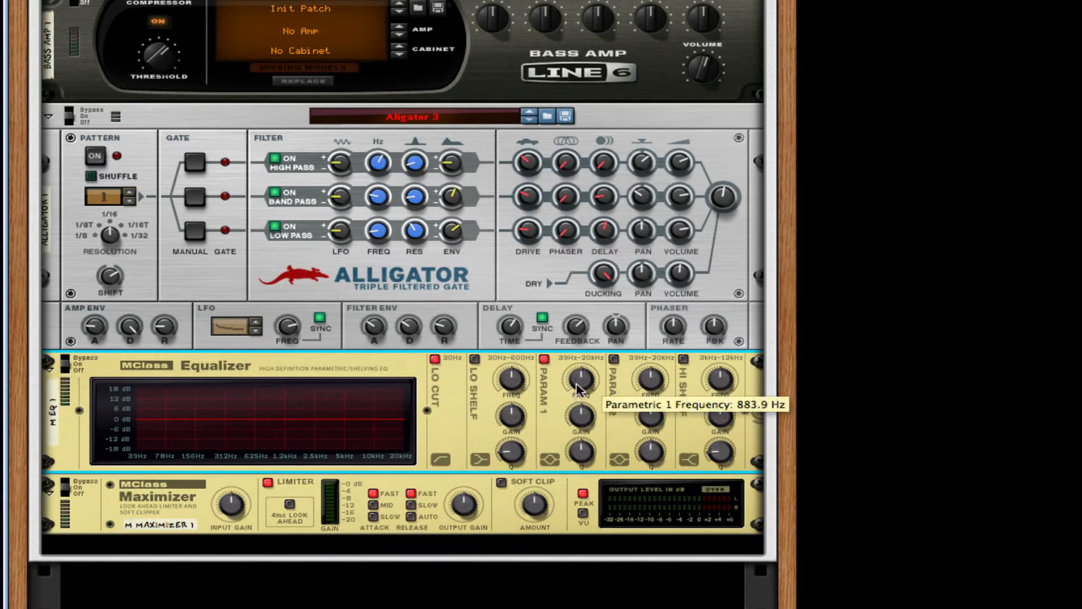
pyautogui.moveTo(579, 389); pyautogui.dragTo(590, 568)
pyautogui.moveTo(586, 446); pyautogui.dragTo(589, 458)
# - Enable parametric band 2 and set a cut around 3.5 kHz with gain -18.3 dB and Q 32.0
pyautogui.click(613, 355)
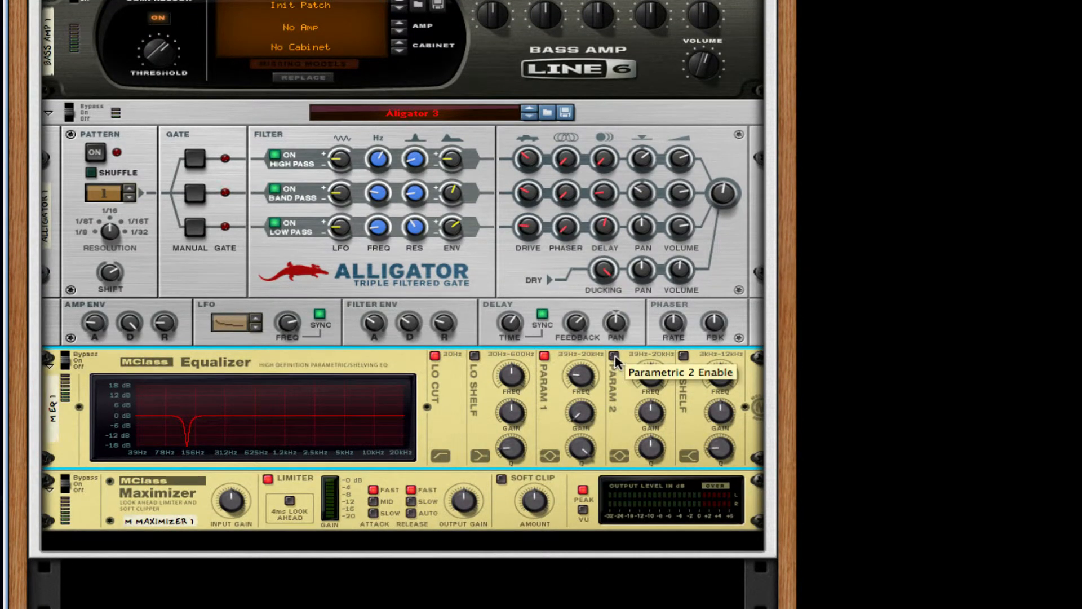
pyautogui.moveTo(649, 390); pyautogui.dragTo(647, 375)
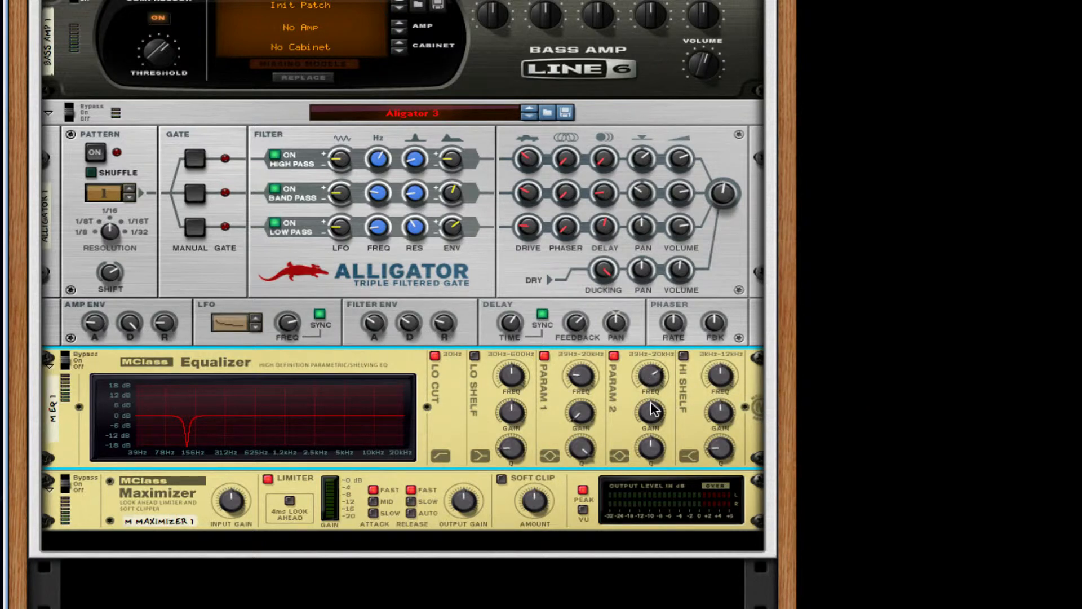
pyautogui.moveTo(652, 409); pyautogui.dragTo(652, 495)
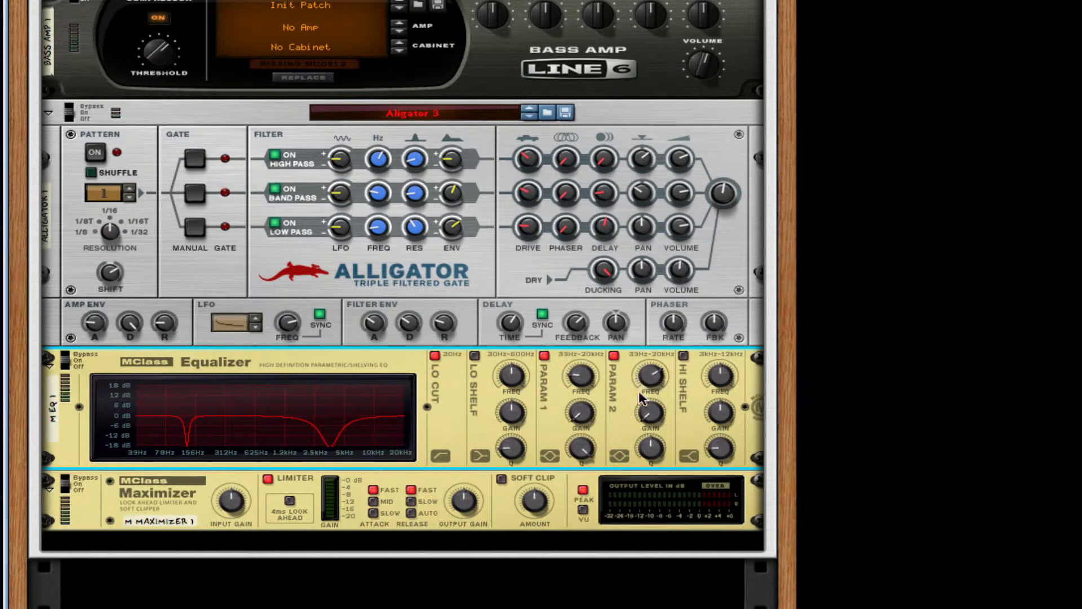
pyautogui.moveTo(648, 420)
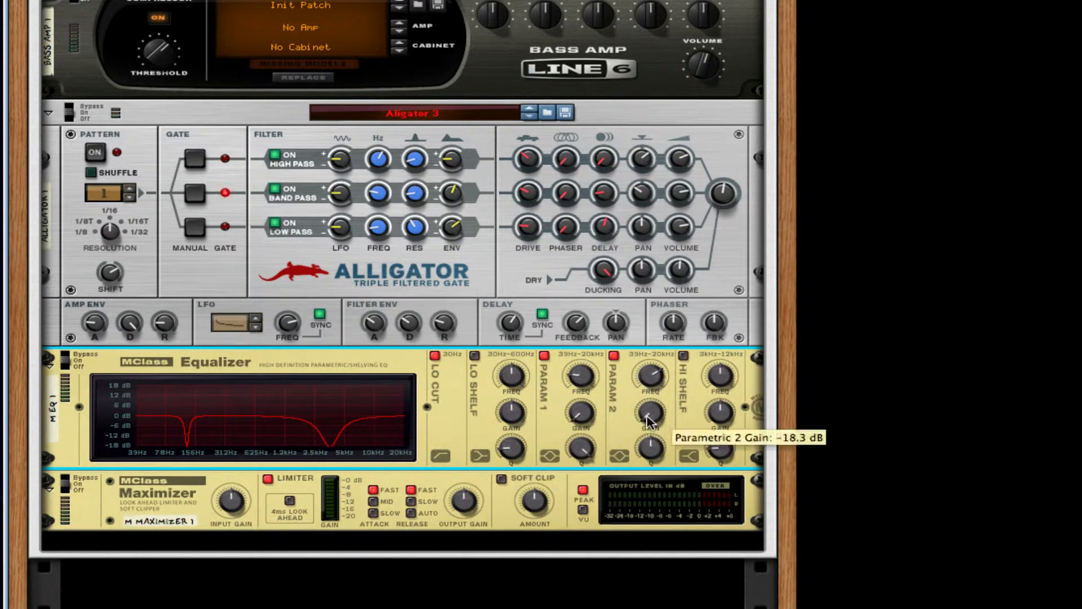
pyautogui.moveTo(651, 450); pyautogui.dragTo(651, 435)
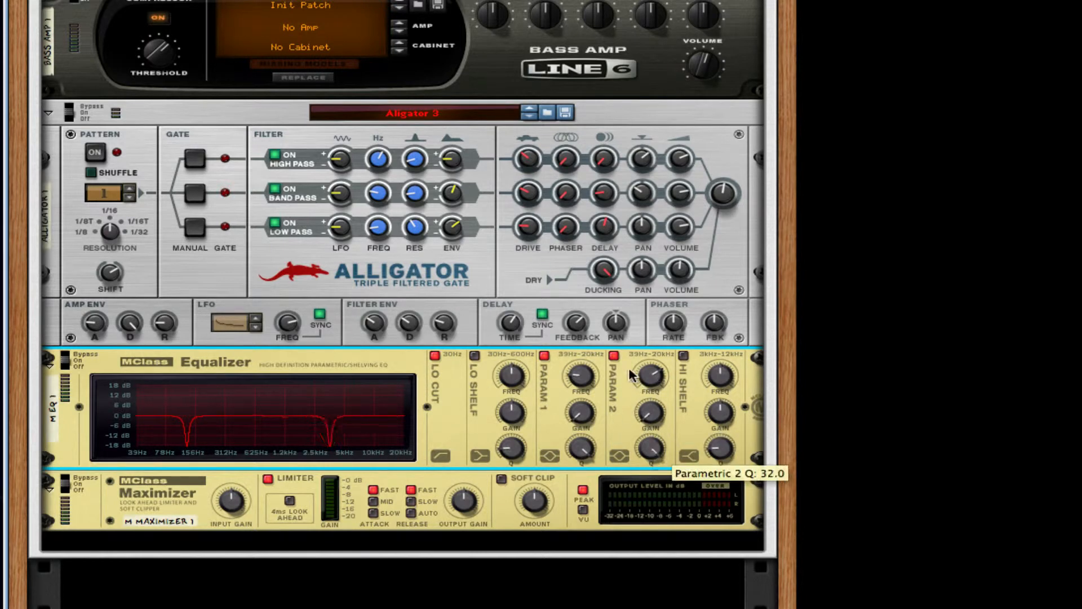
# - Enable the equalizer's high shelf at its lowest frequency with a slight gain boost and minimum Q
pyautogui.click(683, 355)
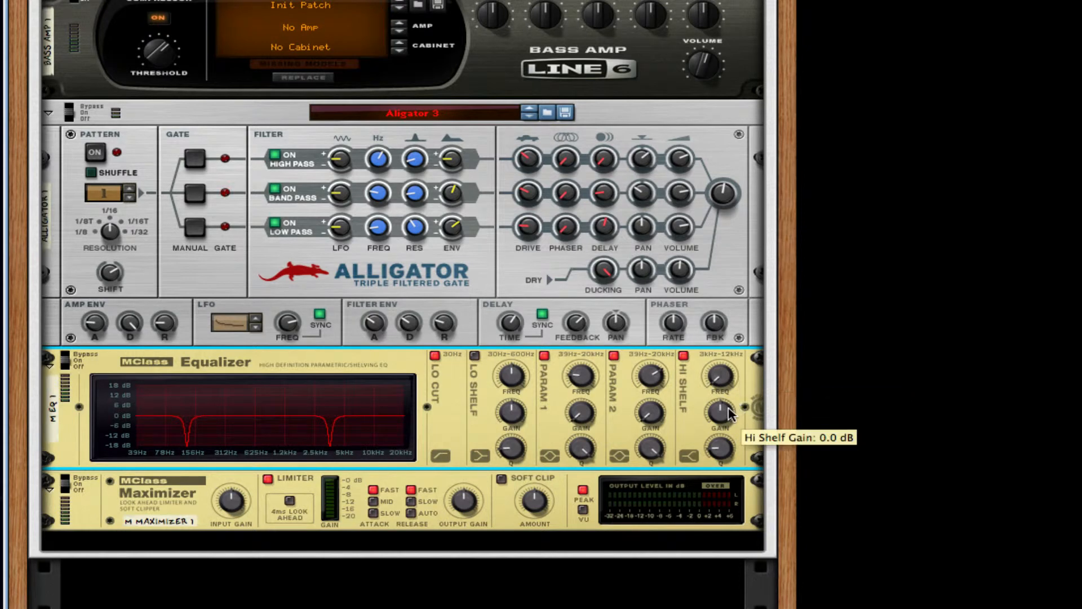
pyautogui.moveTo(726, 416); pyautogui.dragTo(730, 410)
pyautogui.moveTo(733, 448); pyautogui.dragTo(732, 454)
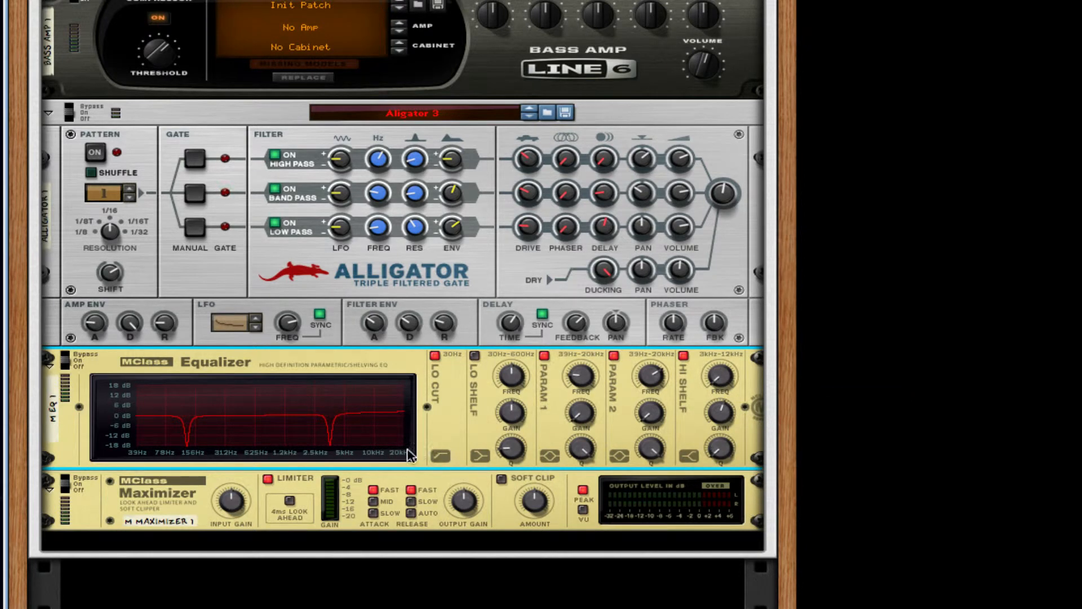
# - On the MClass Maximizer, enable soft clip at maximum amount, set the release to Auto and switch off the limiter
pyautogui.click(501, 480)
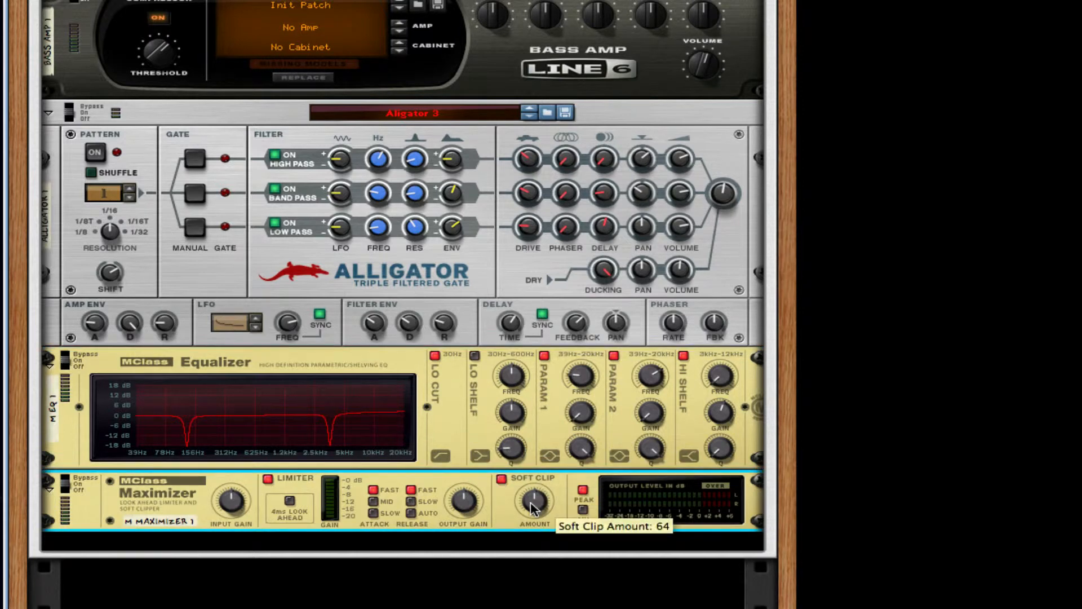
pyautogui.moveTo(531, 507); pyautogui.dragTo(519, 330)
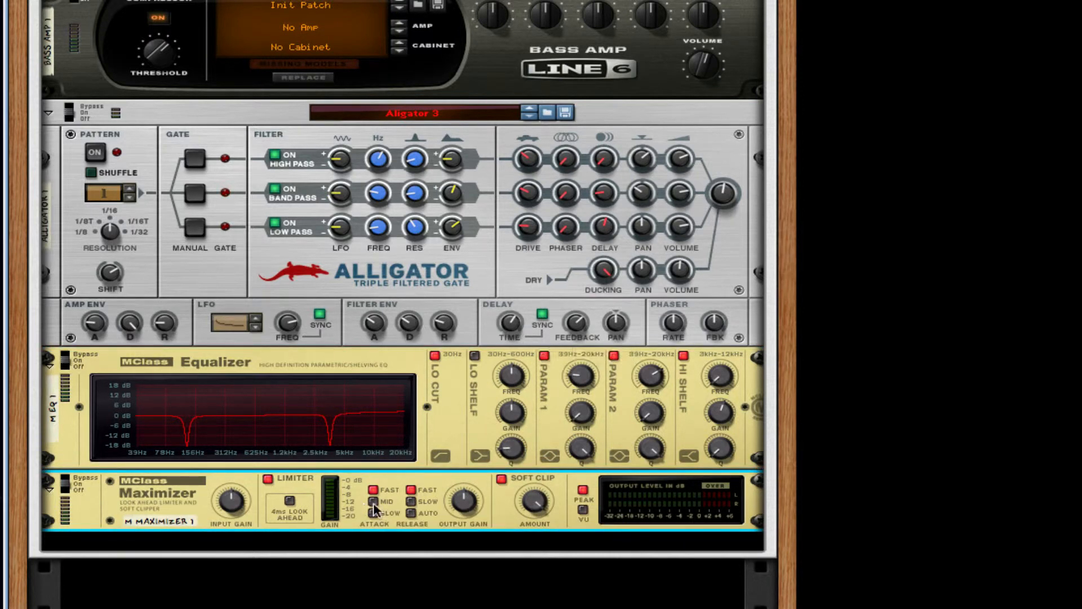
pyautogui.click(410, 513)
pyautogui.click(267, 477)
# - Add a second Line 6 Bass Amp after the MClass Maximizer and enable its compressor
pyautogui.rightClick(431, 477)
pyautogui.moveTo(619, 576)
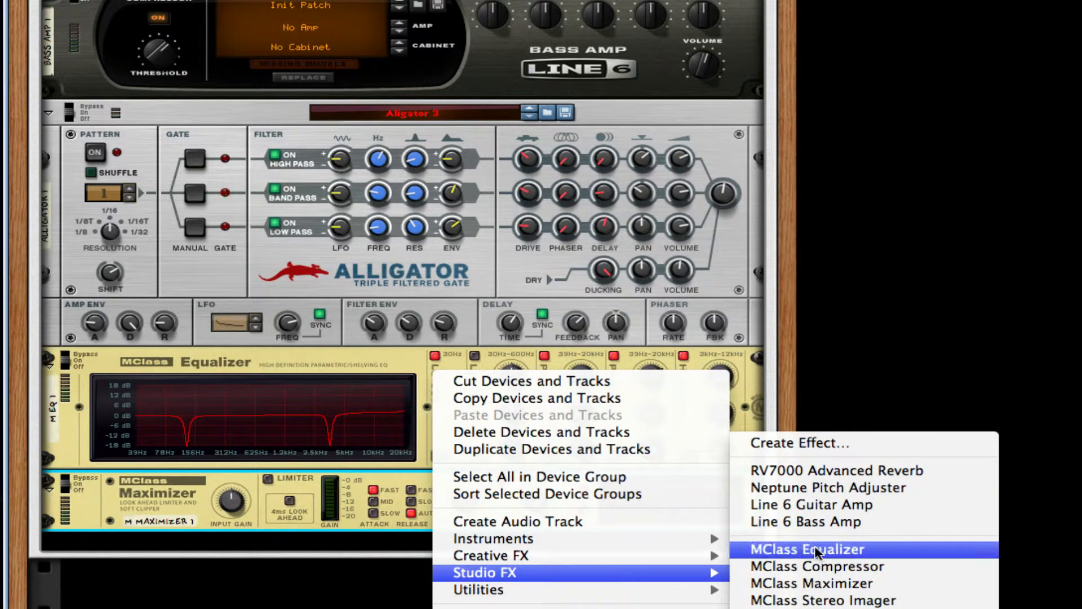
pyautogui.click(811, 522)
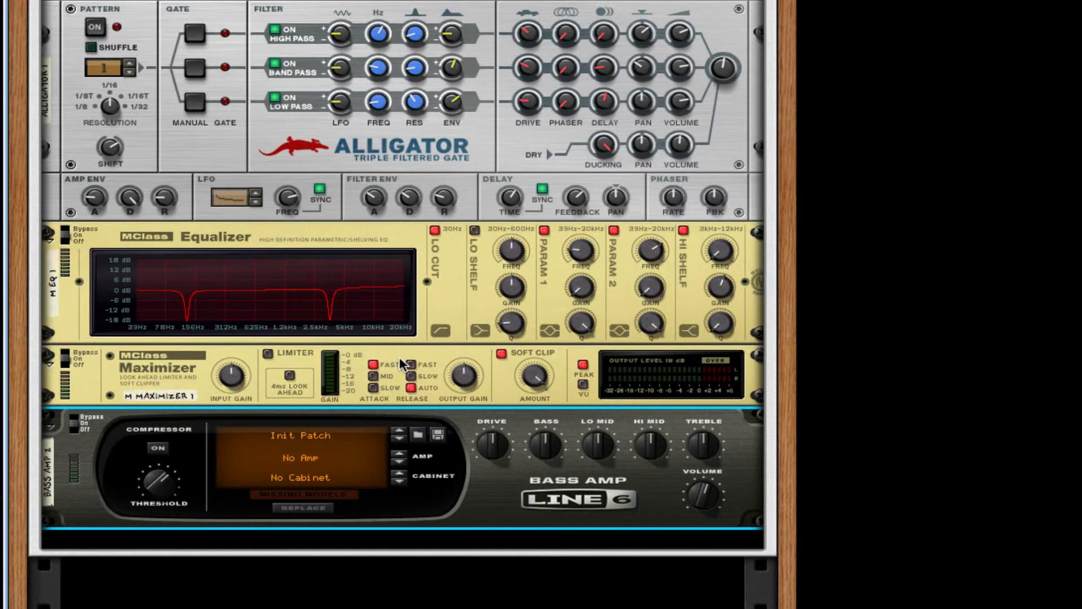
pyautogui.click(158, 448)
# - Save the Combinator patch as Anti Body in the Patches folder inside Your Youtube Vids on the Desktop
pyautogui.scroll(3, 601, 481)
pyautogui.scroll(5, 601, 481)
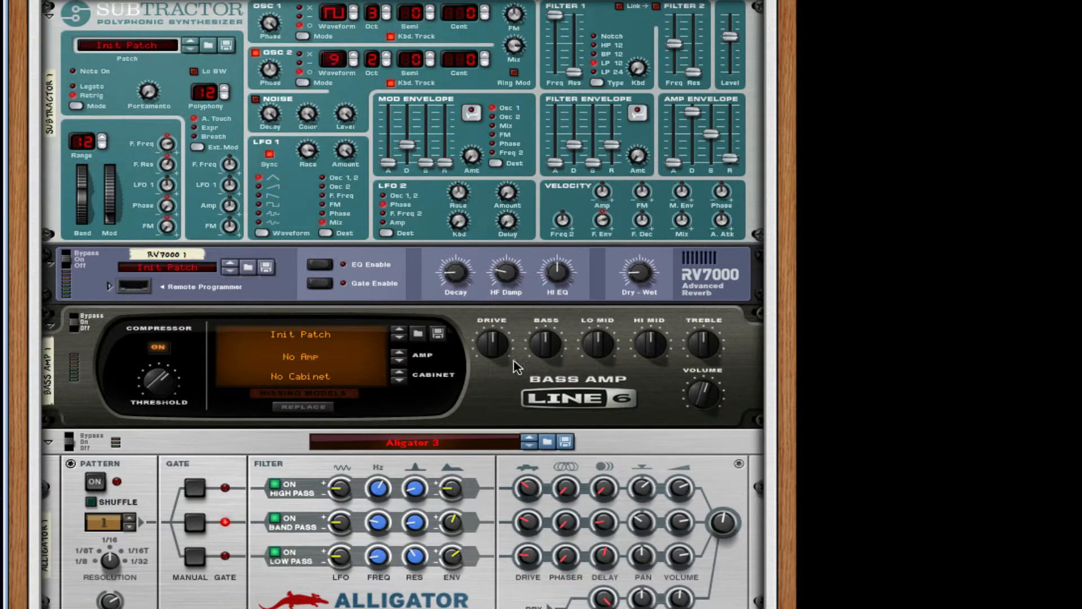
pyautogui.scroll(-1, 538, 375)
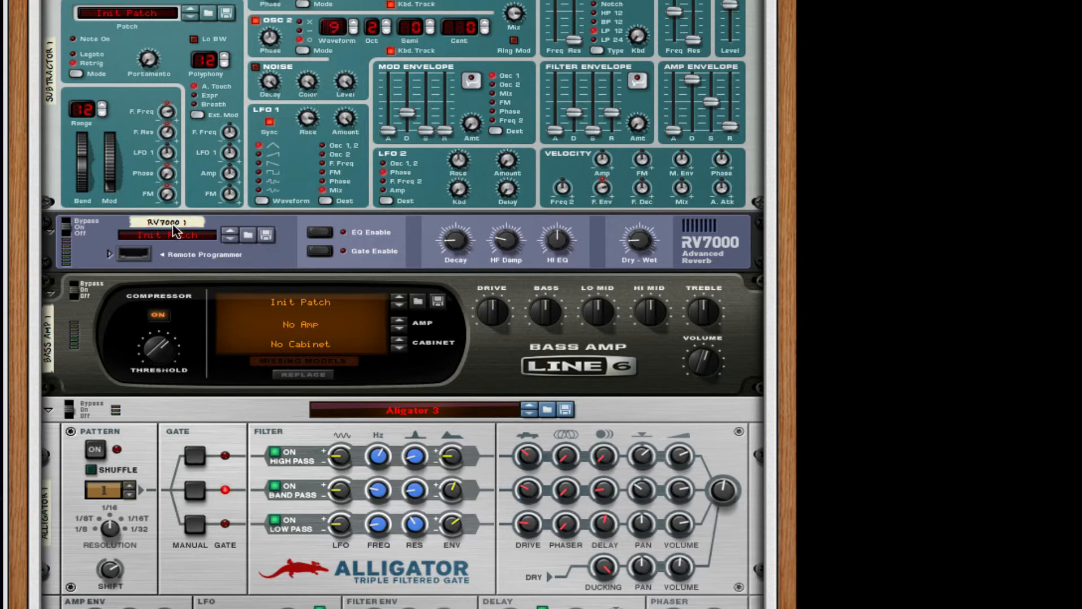
pyautogui.click(492, 258)
pyautogui.scroll(5, 492, 259)
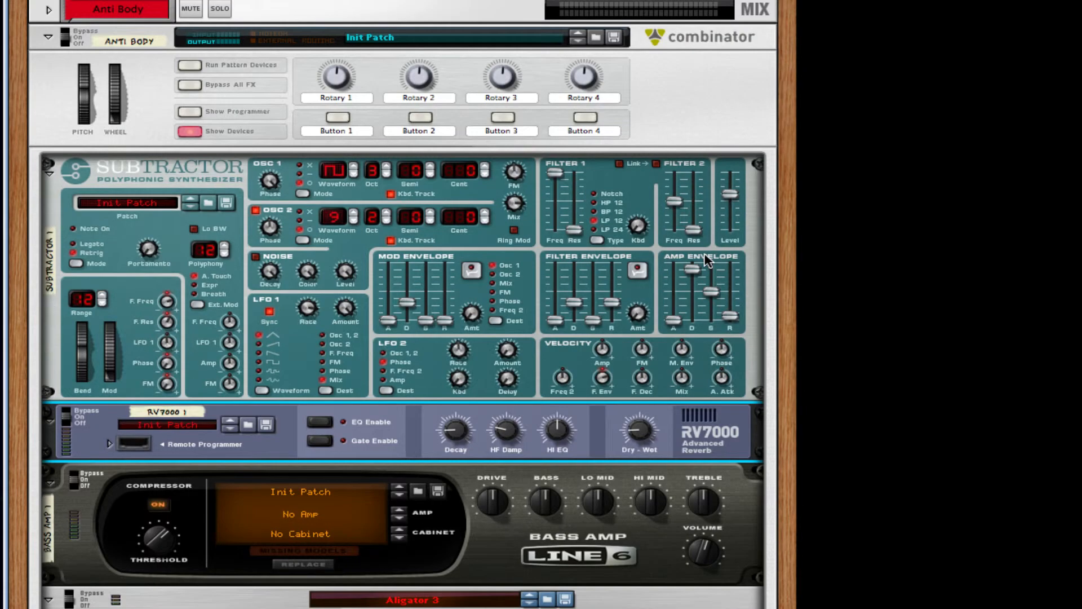
pyautogui.click(613, 78)
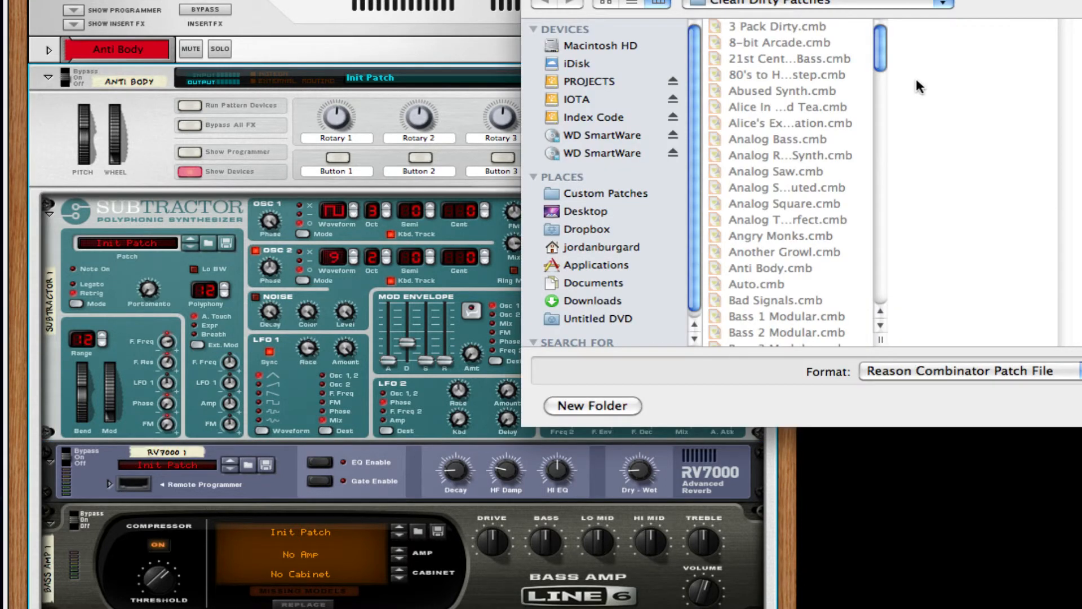
pyautogui.click(591, 211)
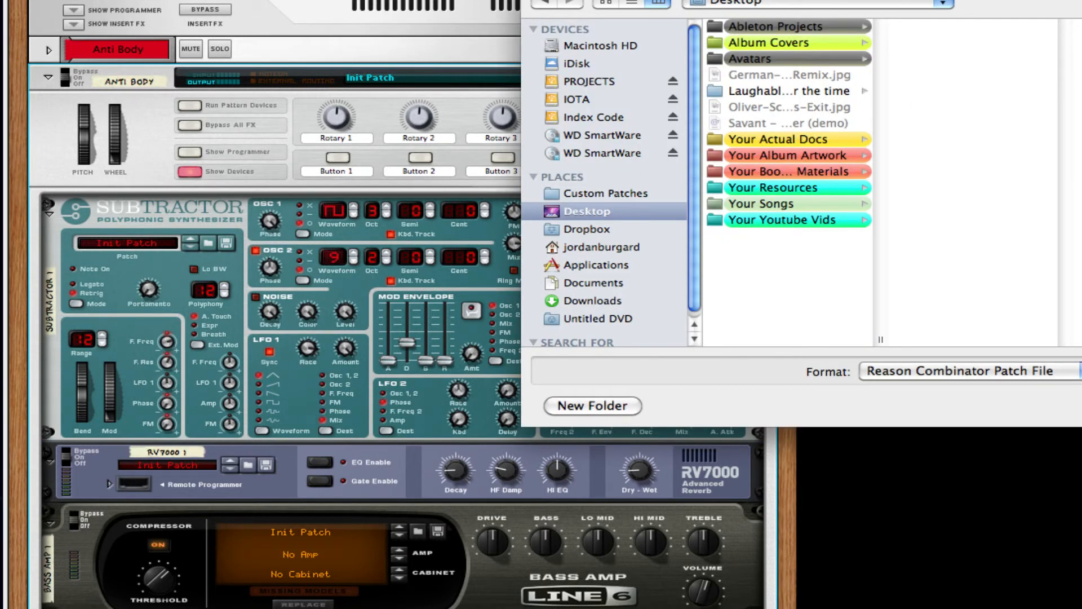
pyautogui.click(766, 219)
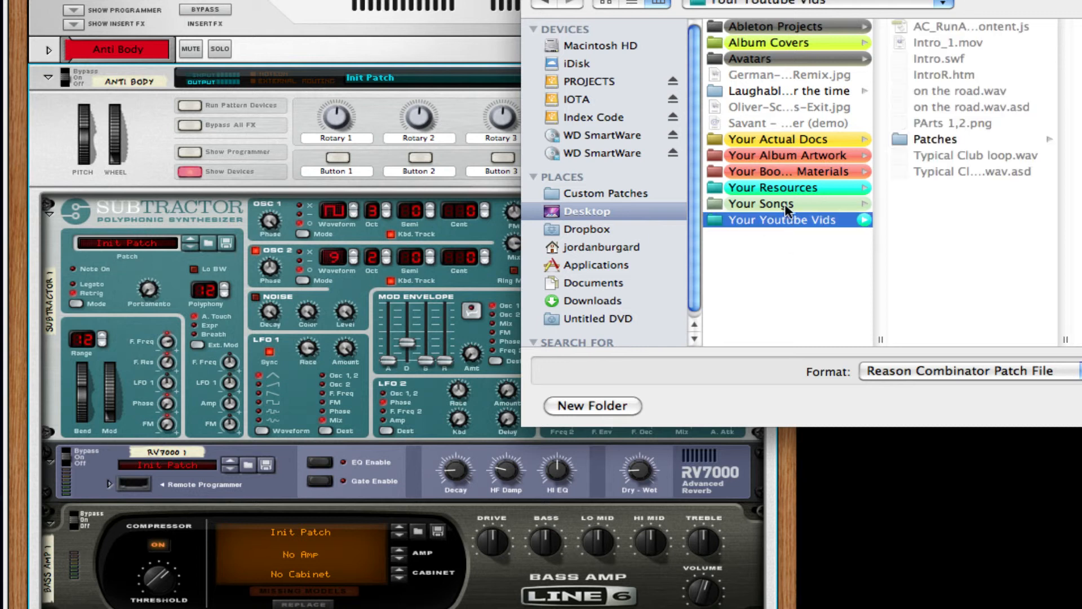
pyautogui.click(936, 140)
pyautogui.press('Return')
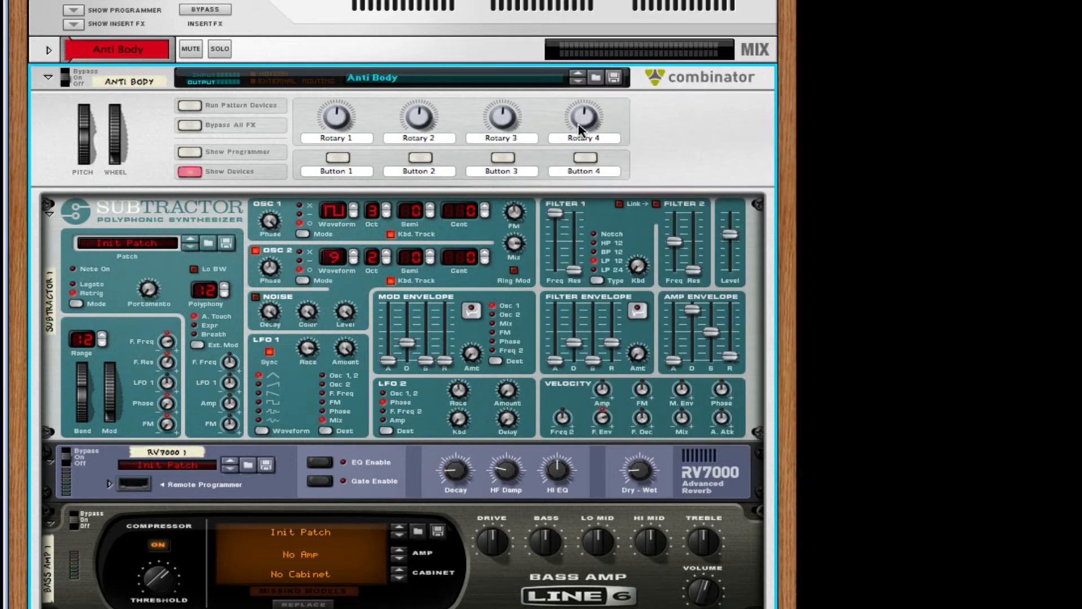
# - Save the Alligator's patch as Aligator 3 in the Patches folder inside Your Youtube Vids on the Desktop
pyautogui.scroll(-10, 641, 393)
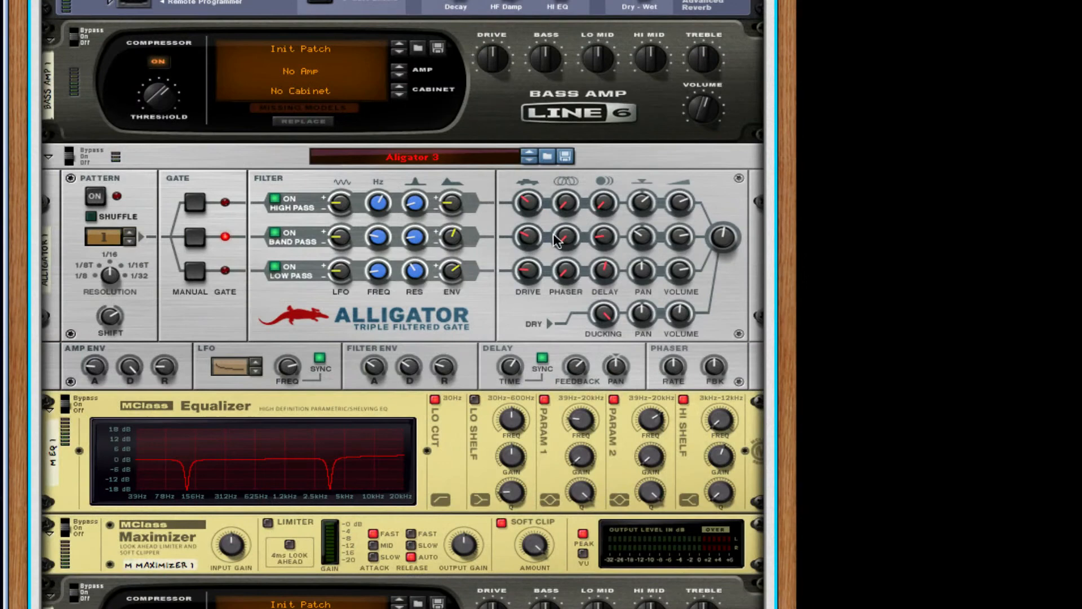
pyautogui.click(565, 156)
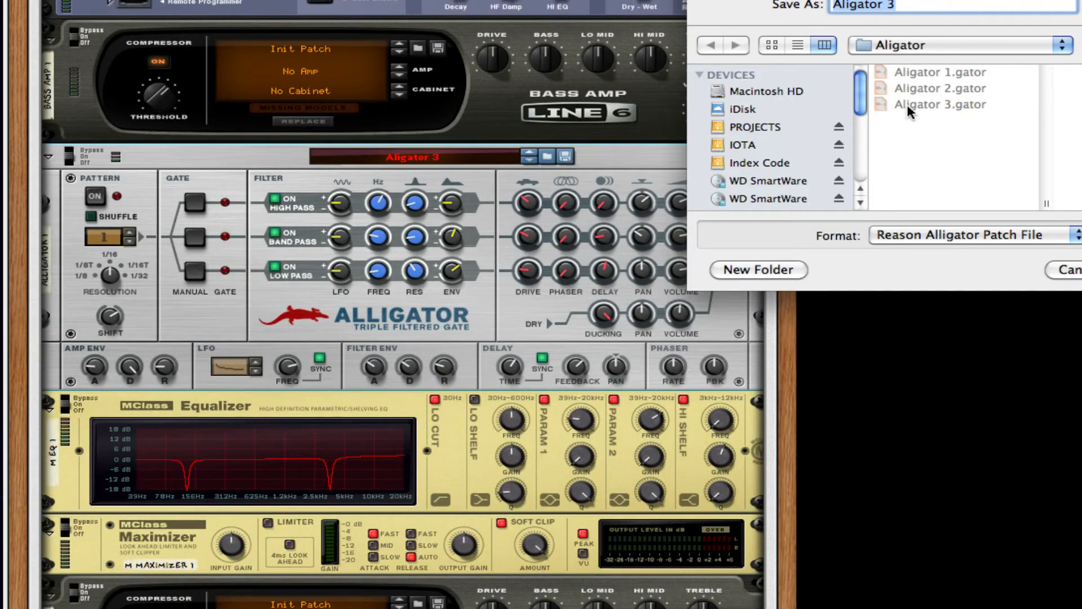
pyautogui.scroll(-5, 735, 177)
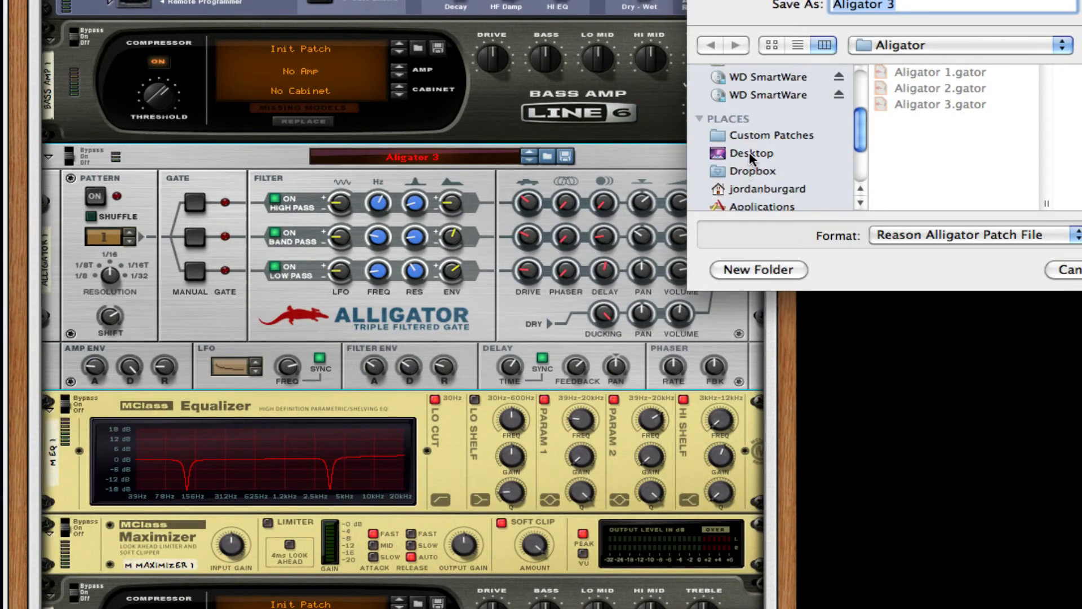
pyautogui.click(753, 155)
pyautogui.scroll(-4, 956, 170)
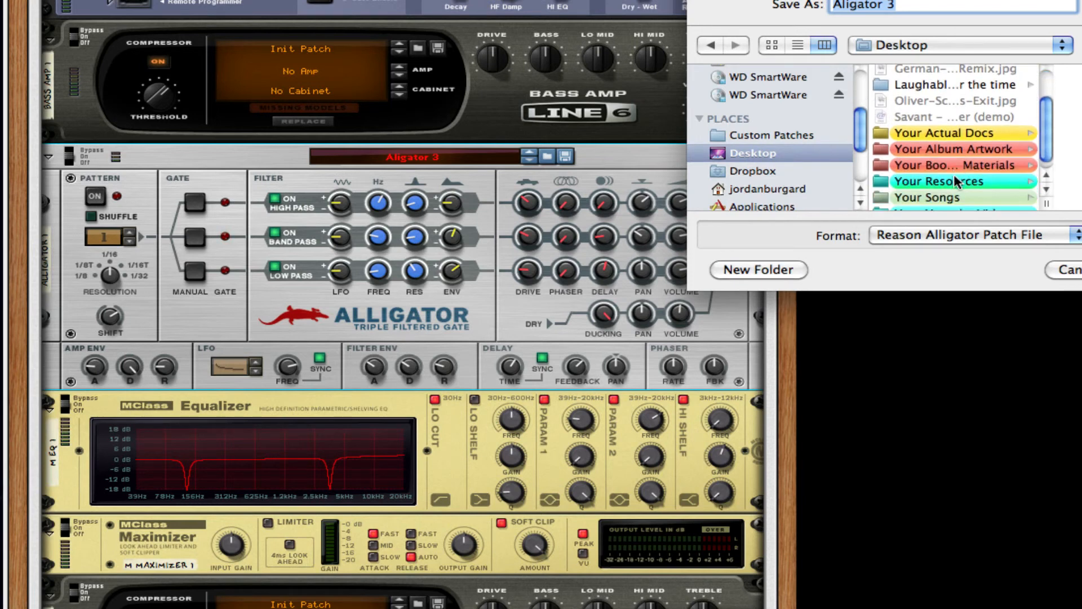
pyautogui.click(954, 203)
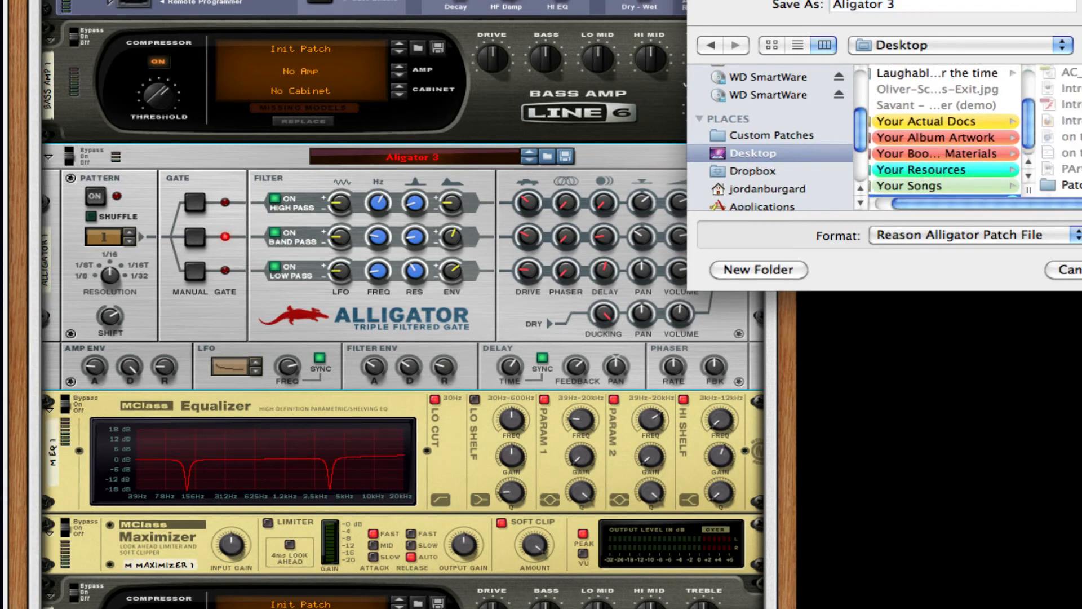
pyautogui.click(1066, 184)
pyautogui.press('Return')
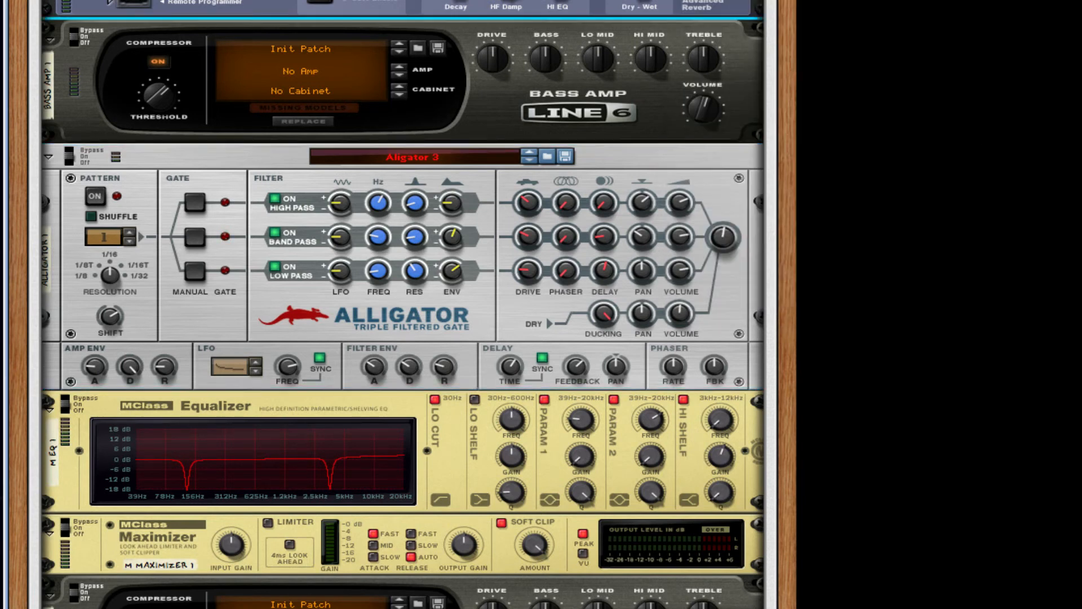